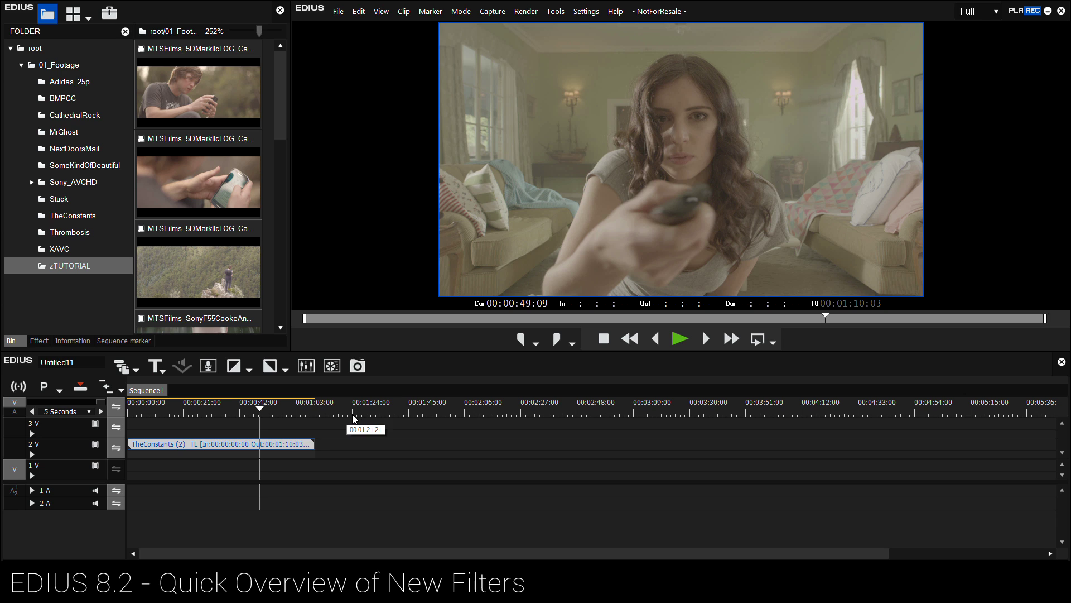
Step: Check the EDIUS version number under Help > Version Info
click(616, 12)
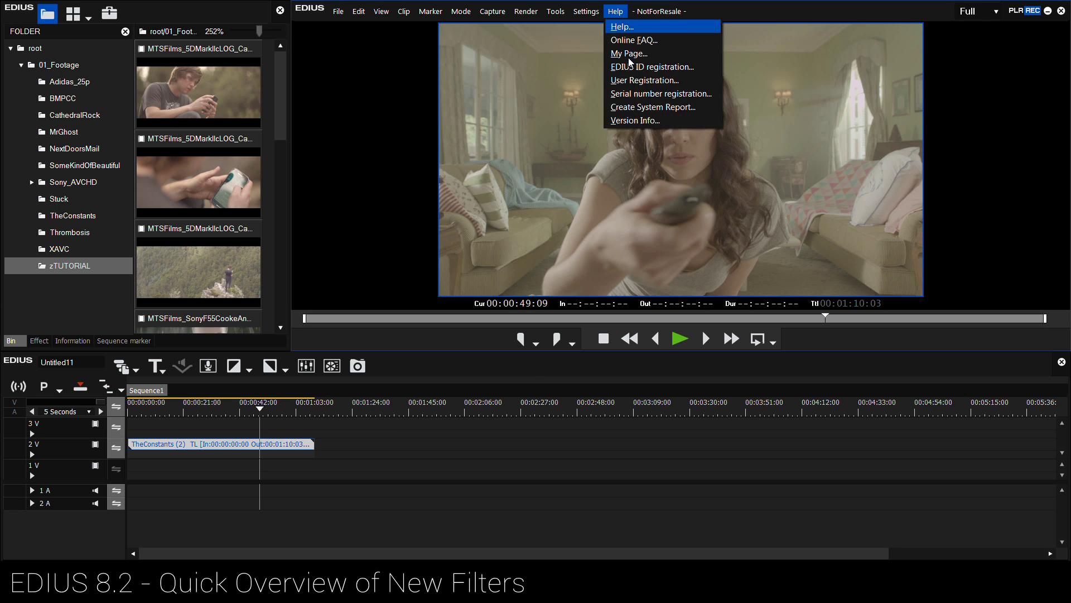
click(636, 119)
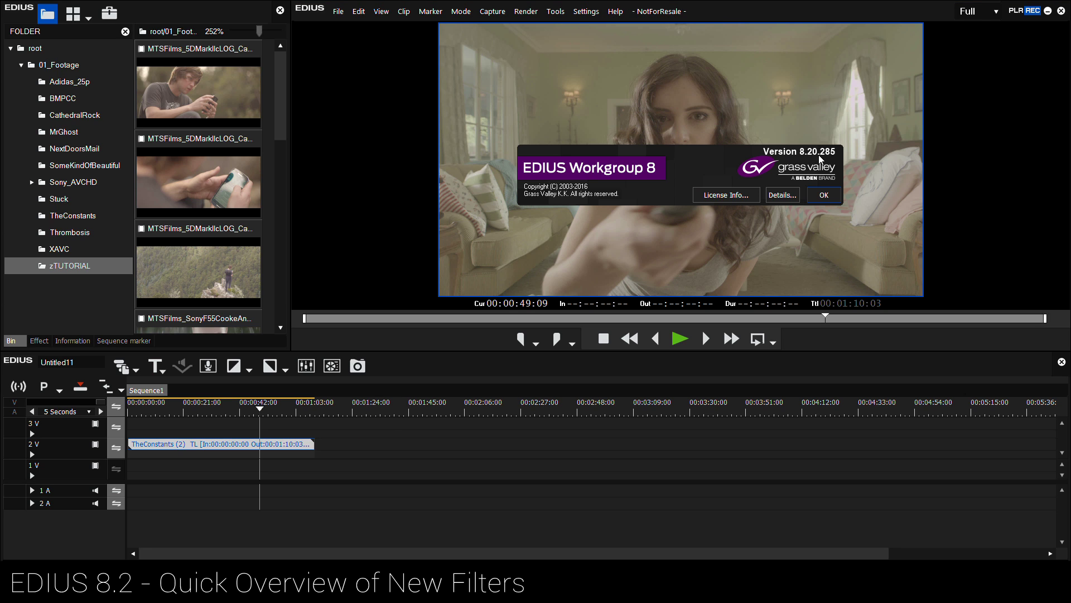
click(824, 196)
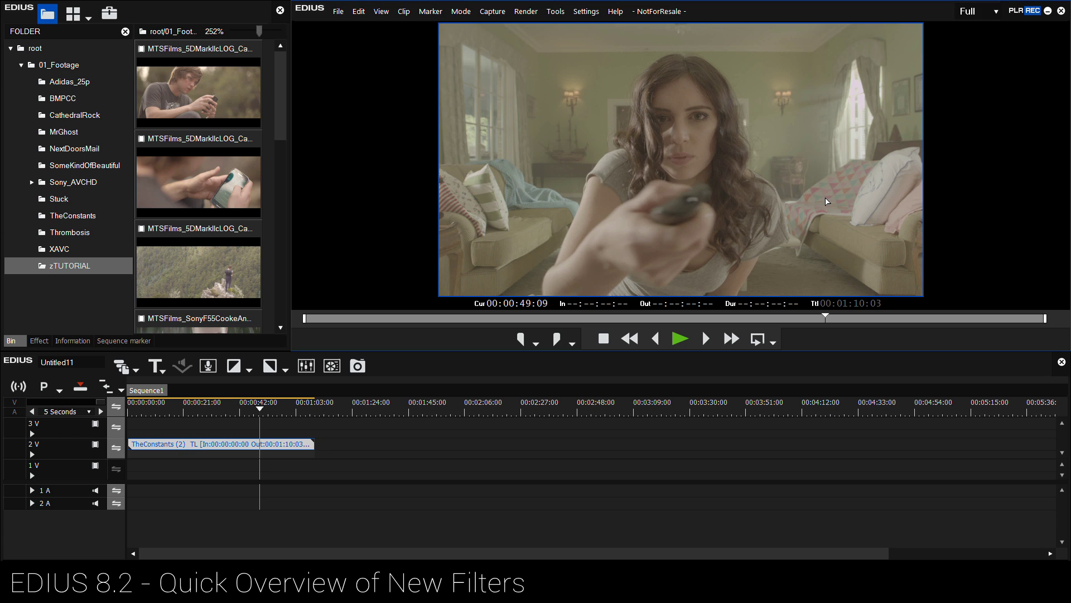
Step: Browse the Color Correction filters and widen the preview monitor, keeping Full resolution
click(39, 342)
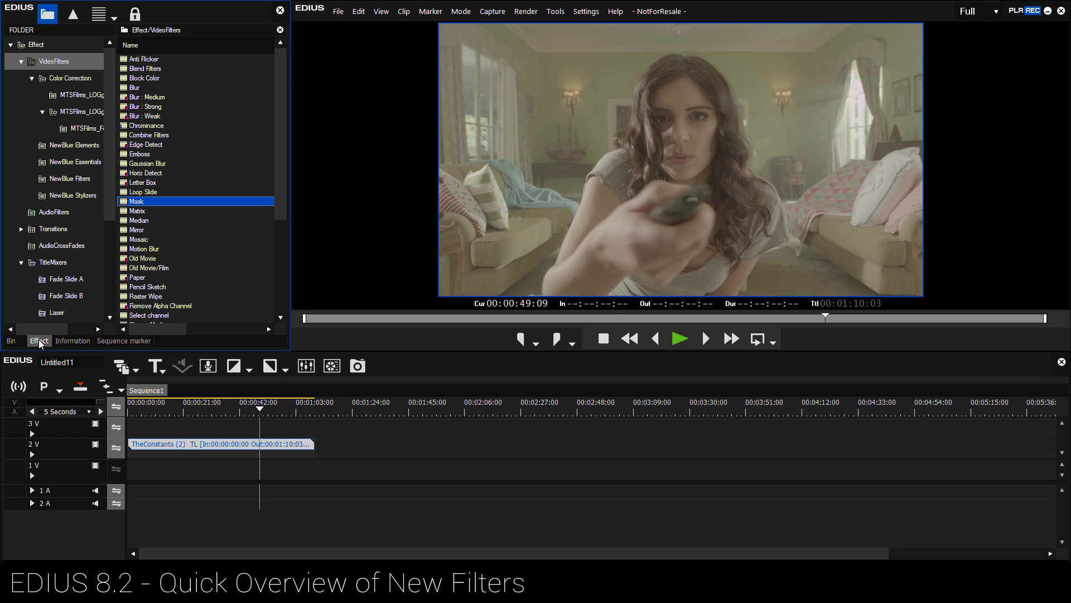
click(70, 80)
drag(287, 125, 236, 124)
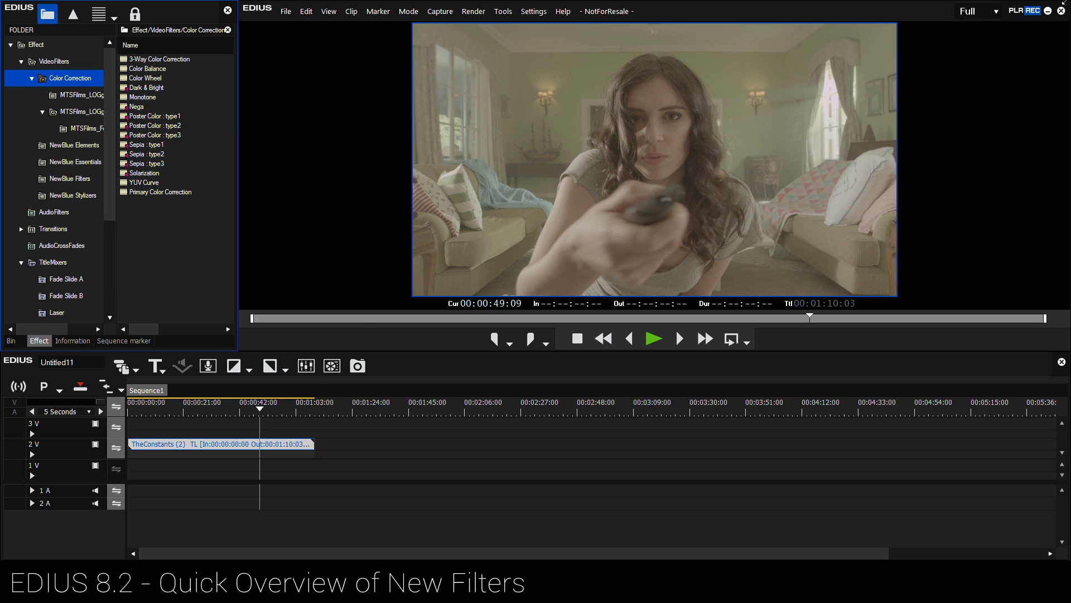
click(996, 15)
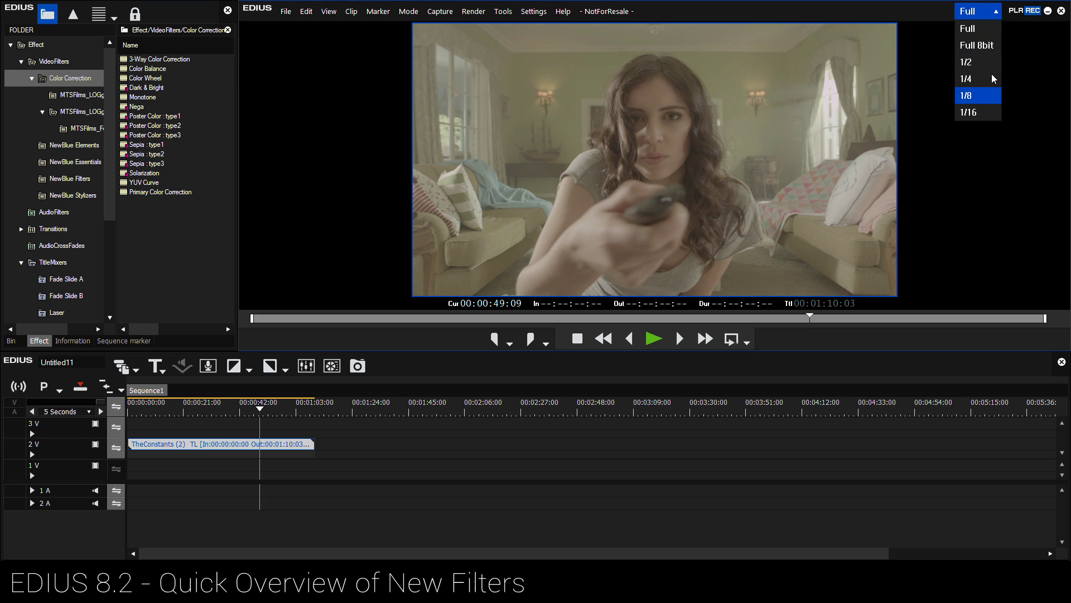
click(988, 15)
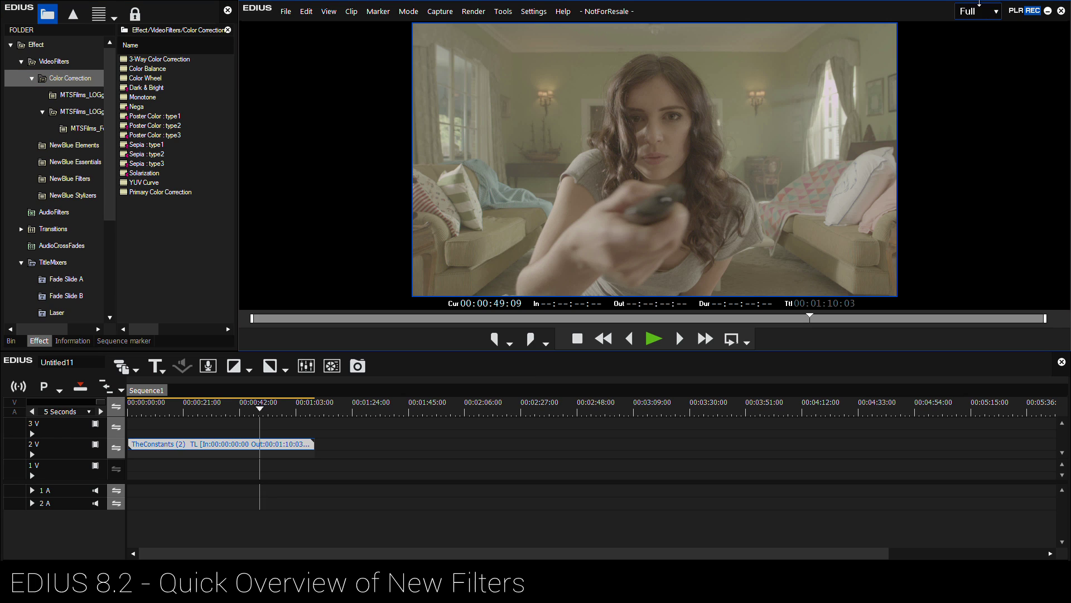
Step: Apply the VideoFilters Mask filter to the TheConstants (2) clip
click(152, 236)
click(141, 187)
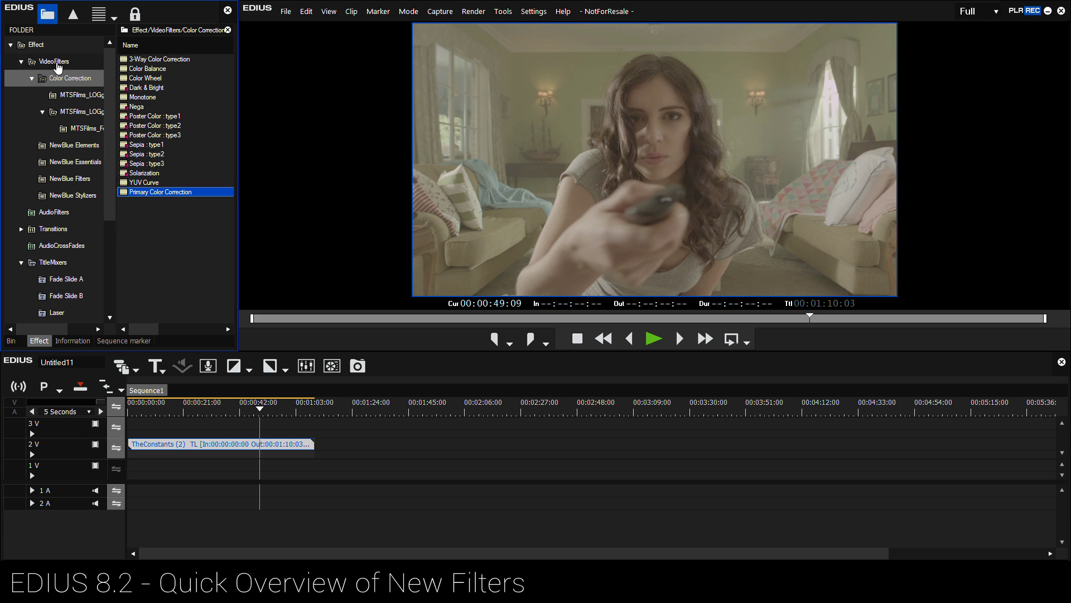
click(53, 60)
mouse_move(136, 201)
mouse_down()
mouse_move(219, 407)
mouse_move(222, 444)
mouse_up()
click(71, 340)
Step: Draw an elliptical face mask and start tracking, then abort and discard the mask changes
double_click(47, 195)
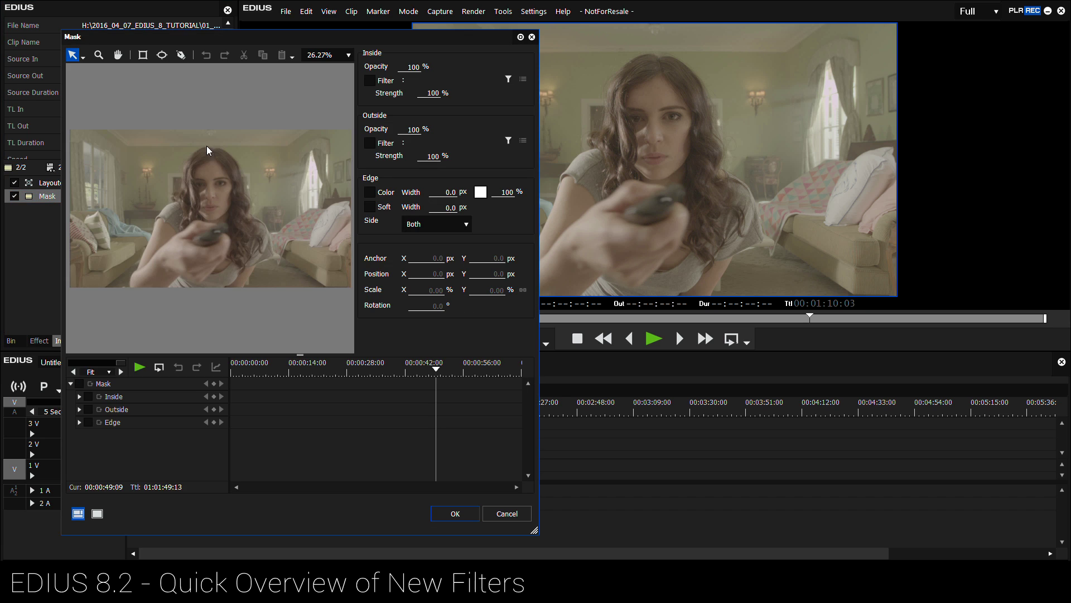
click(159, 54)
drag(197, 168, 241, 220)
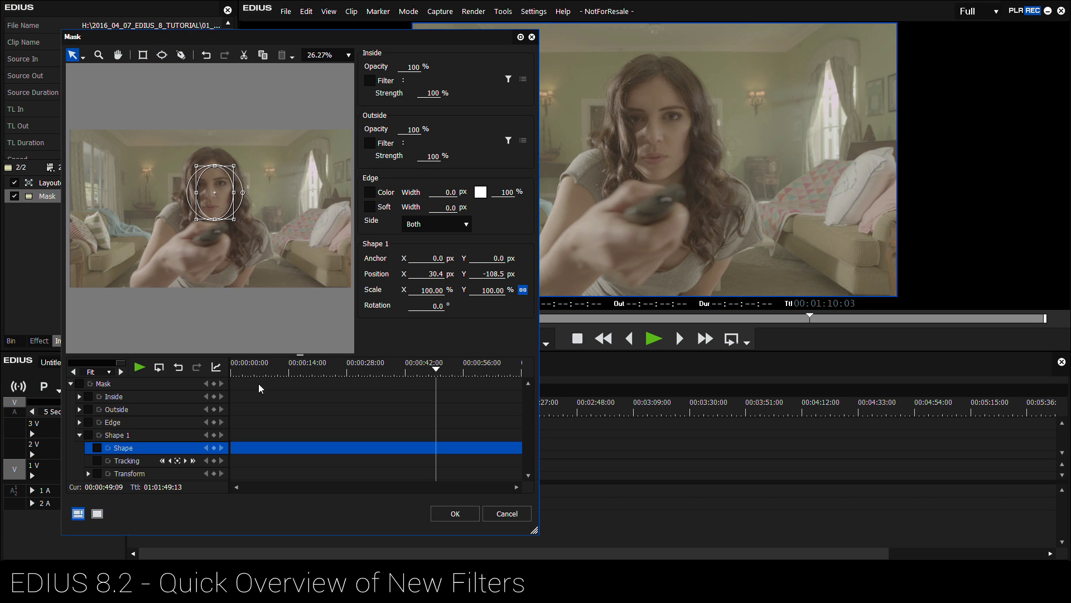
click(193, 461)
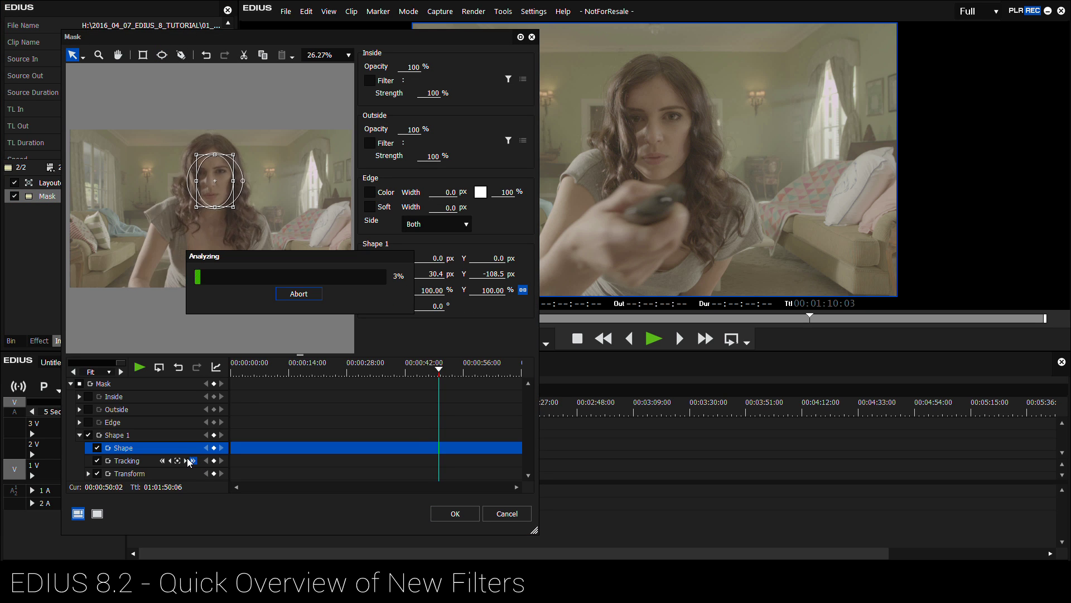
click(299, 295)
click(507, 513)
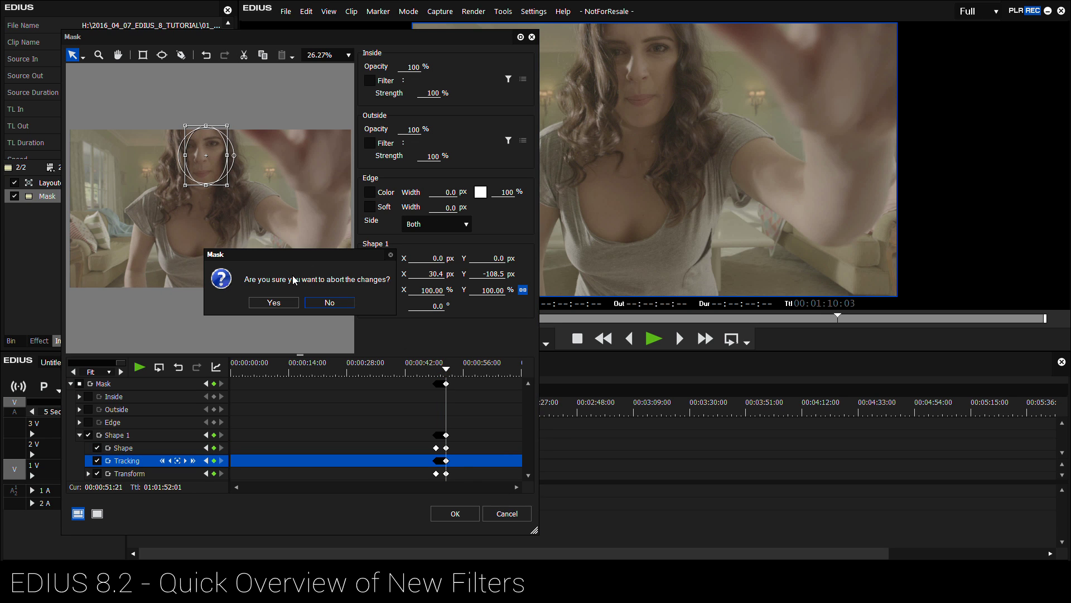
click(267, 305)
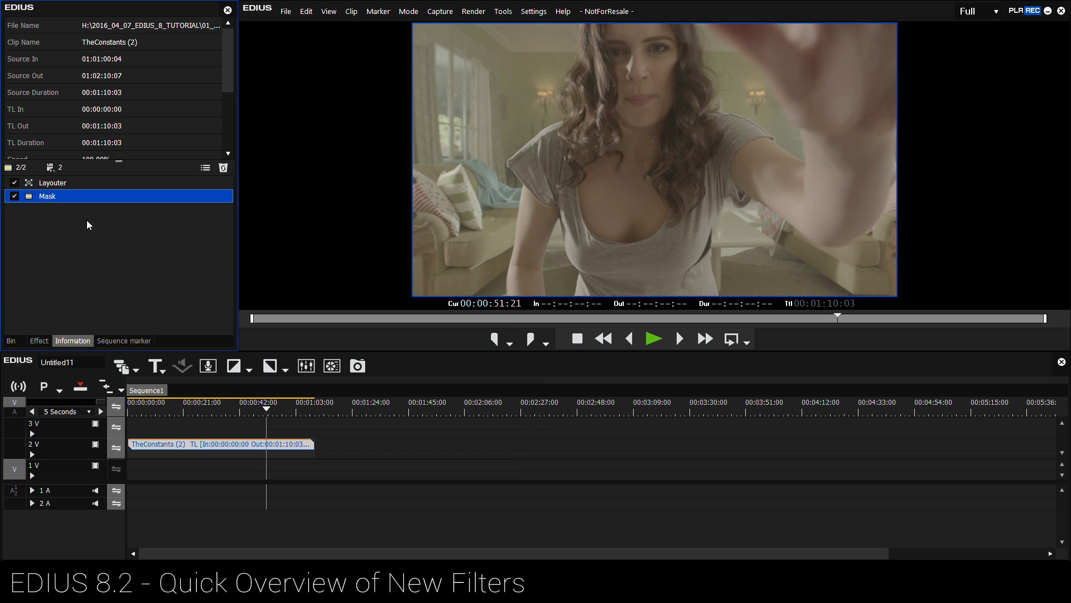
Step: Delete the Mask filter, replay the sequence, and return to the footage bin
key(Delete)
drag(239, 411, 262, 415)
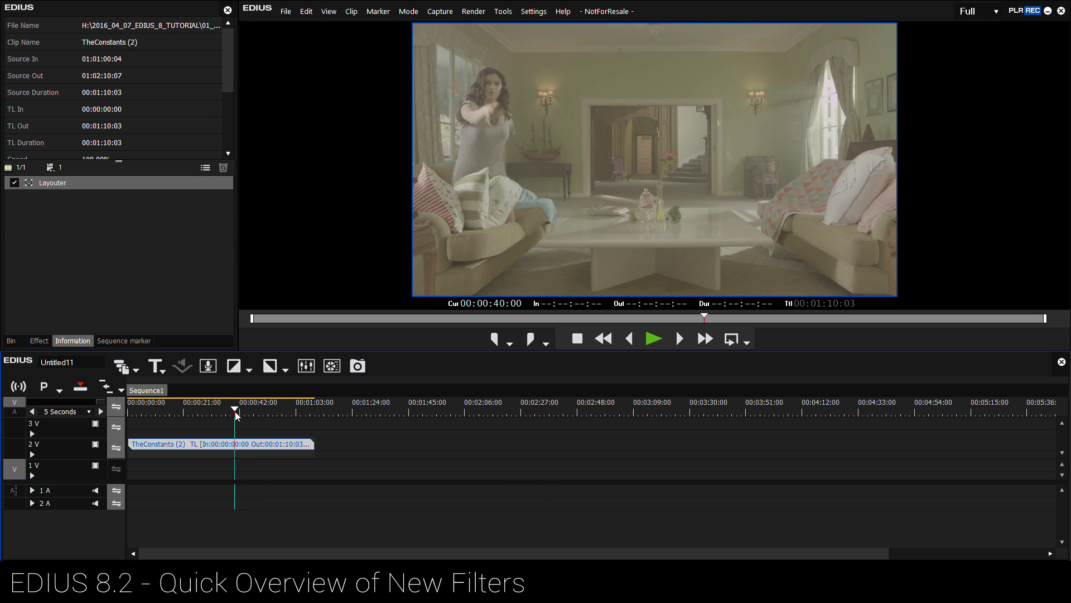
key(space)
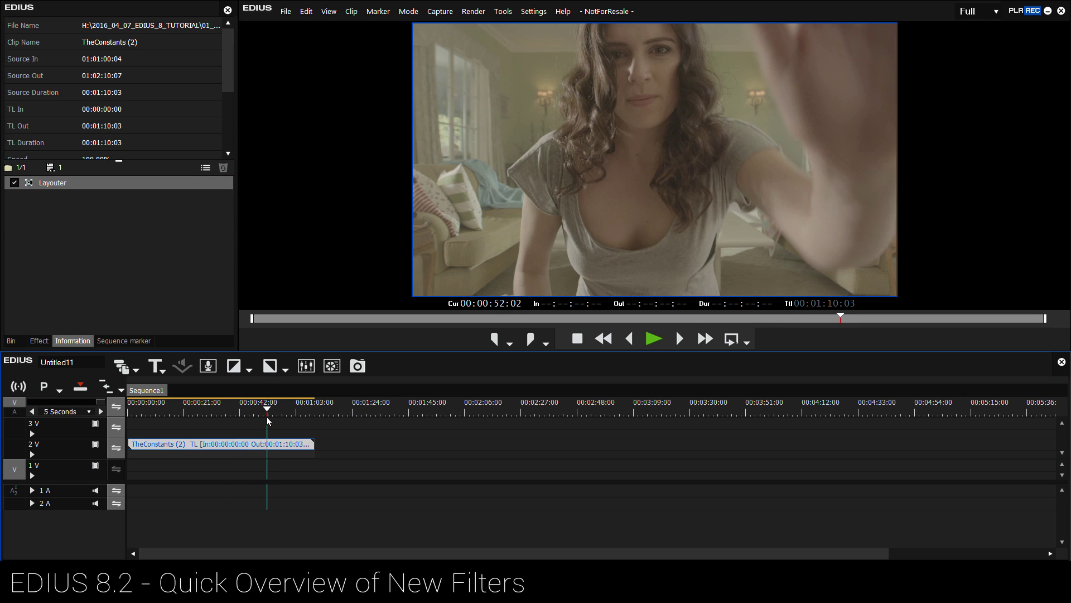
click(14, 340)
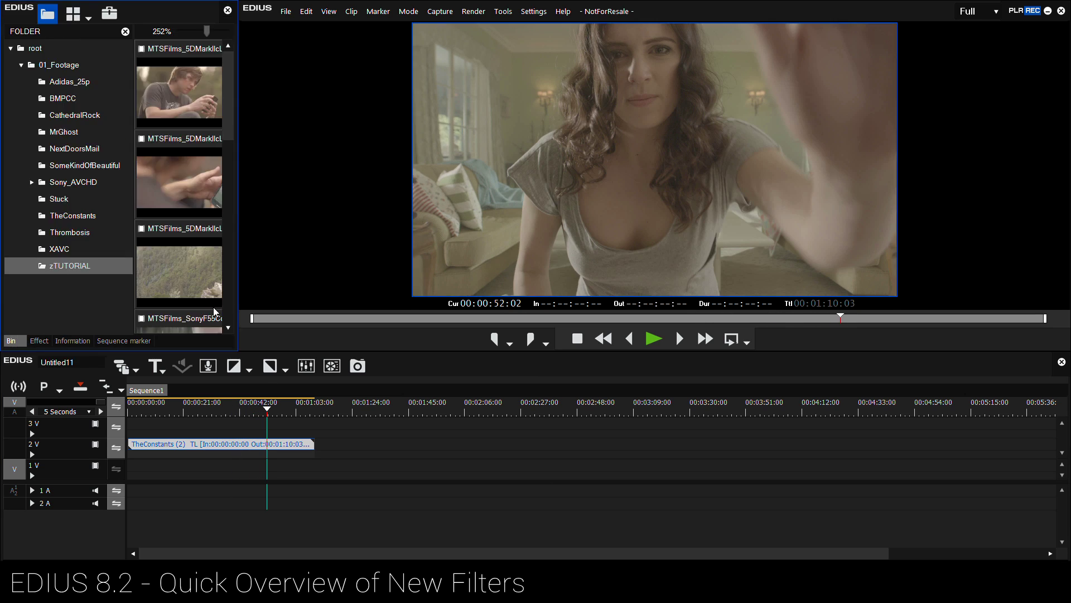
drag(243, 219, 289, 173)
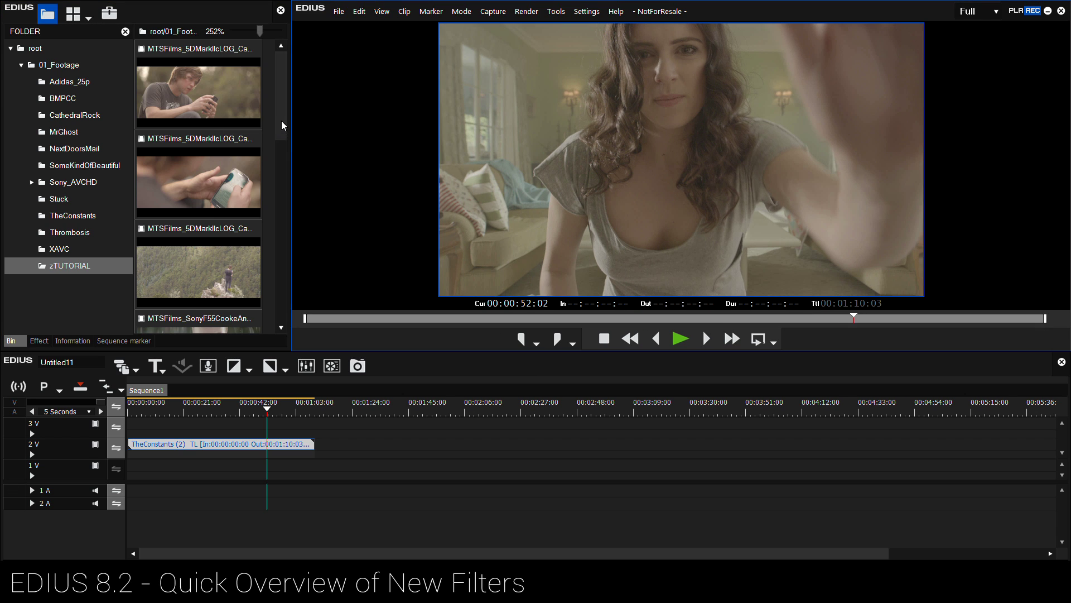
mouse_move(283, 130)
mouse_down()
mouse_move(282, 179)
mouse_move(283, 124)
mouse_up()
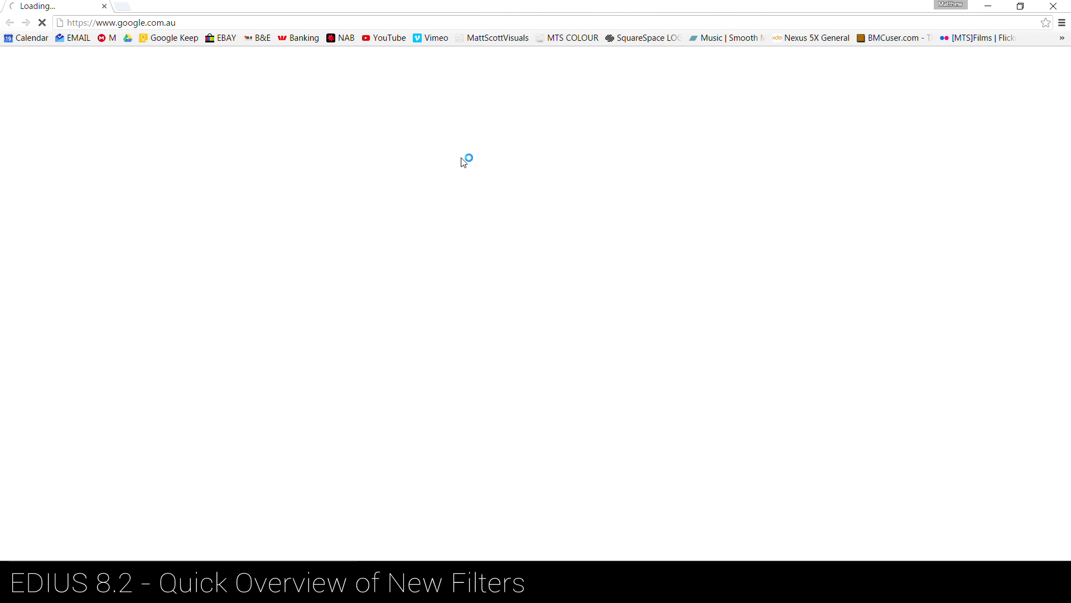
Step: Go to the MattScottVisuals site's downloads page
click(172, 38)
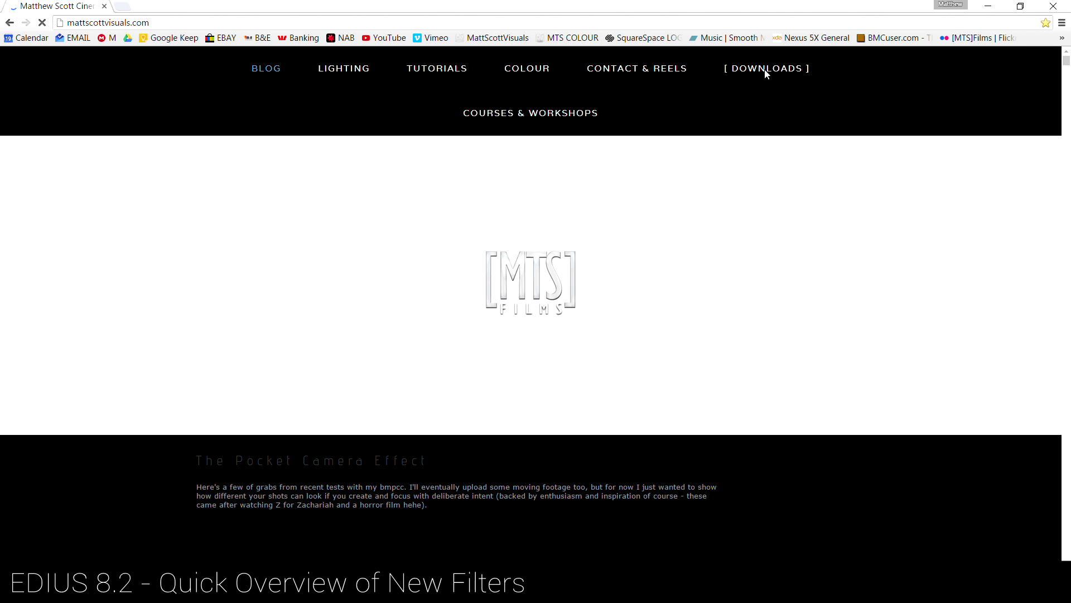
click(765, 71)
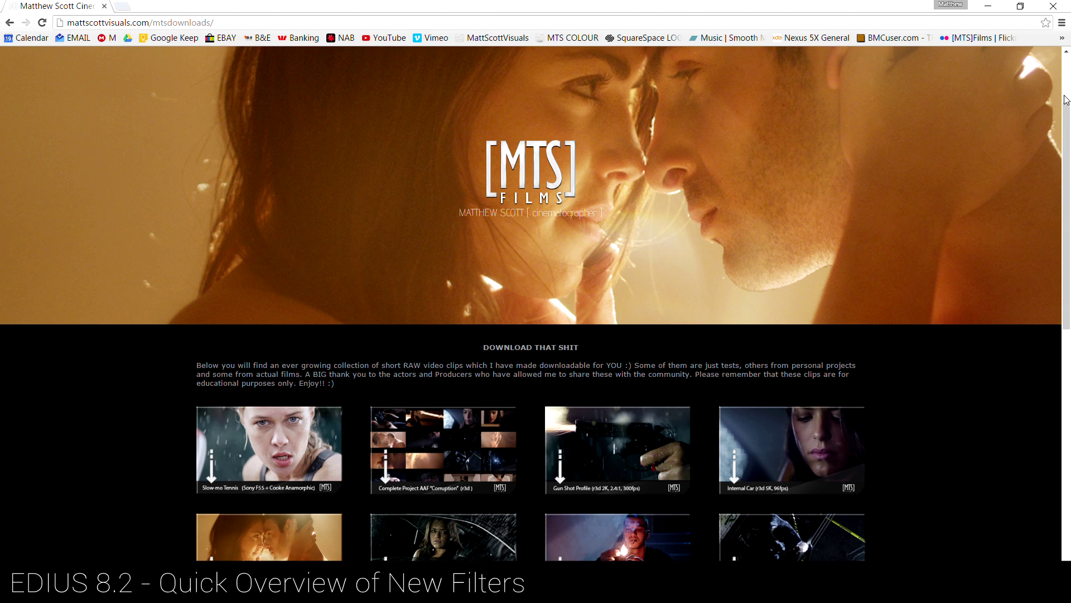
drag(1065, 100, 1065, 389)
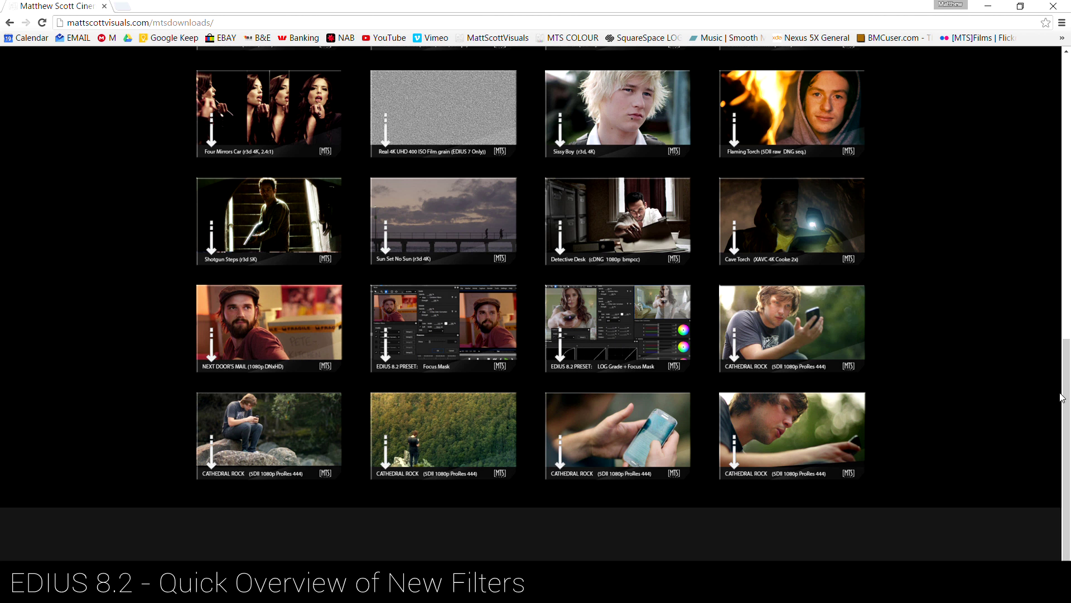
drag(1061, 398, 1065, 101)
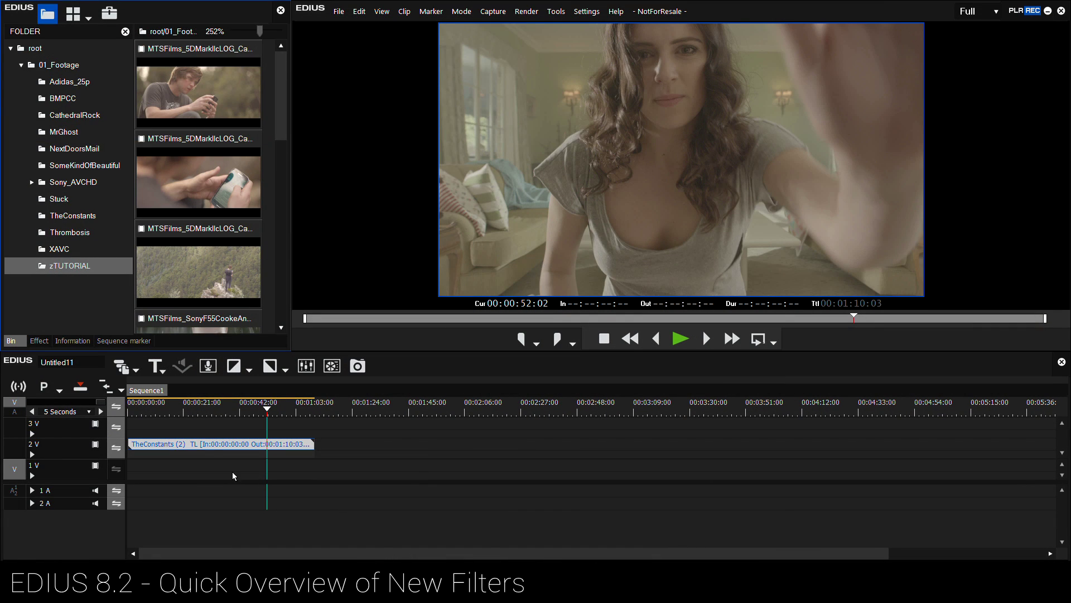
Step: Load the SonyF55 rain clip into the Player and play it
drag(261, 409, 260, 427)
mouse_move(287, 138)
mouse_down()
mouse_move(285, 150)
mouse_move(277, 103)
mouse_move(285, 250)
mouse_move(281, 176)
mouse_up()
double_click(199, 159)
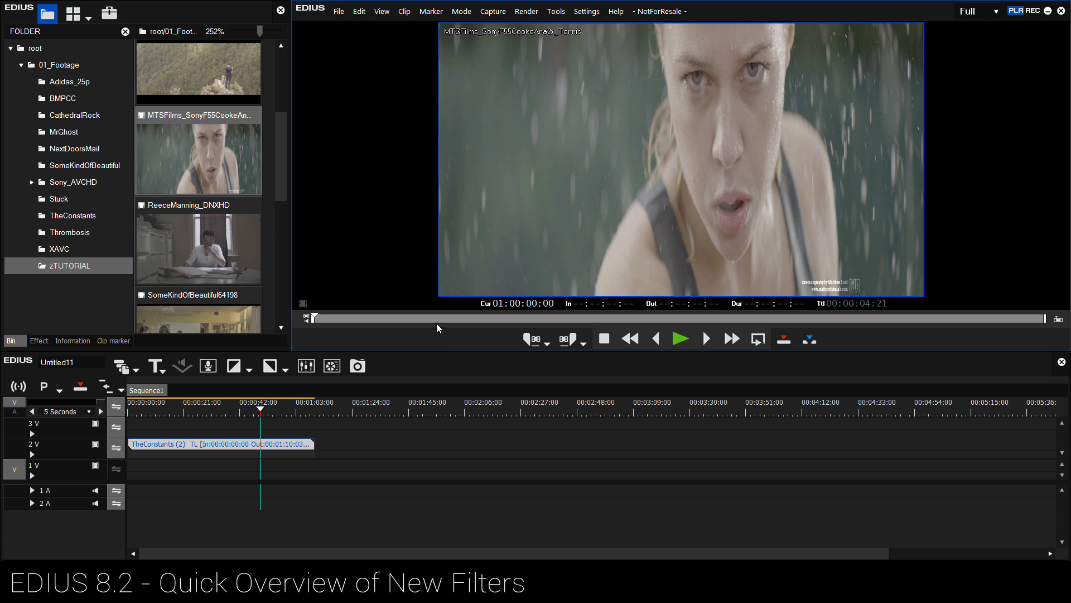
key(space)
key(space)
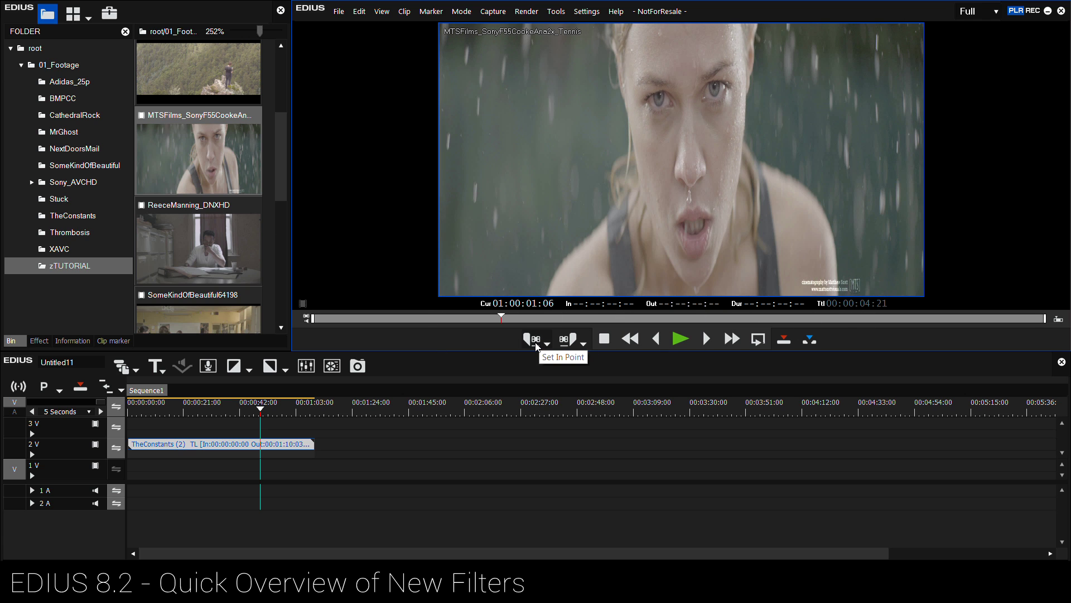
scroll(282, 201, up, 2)
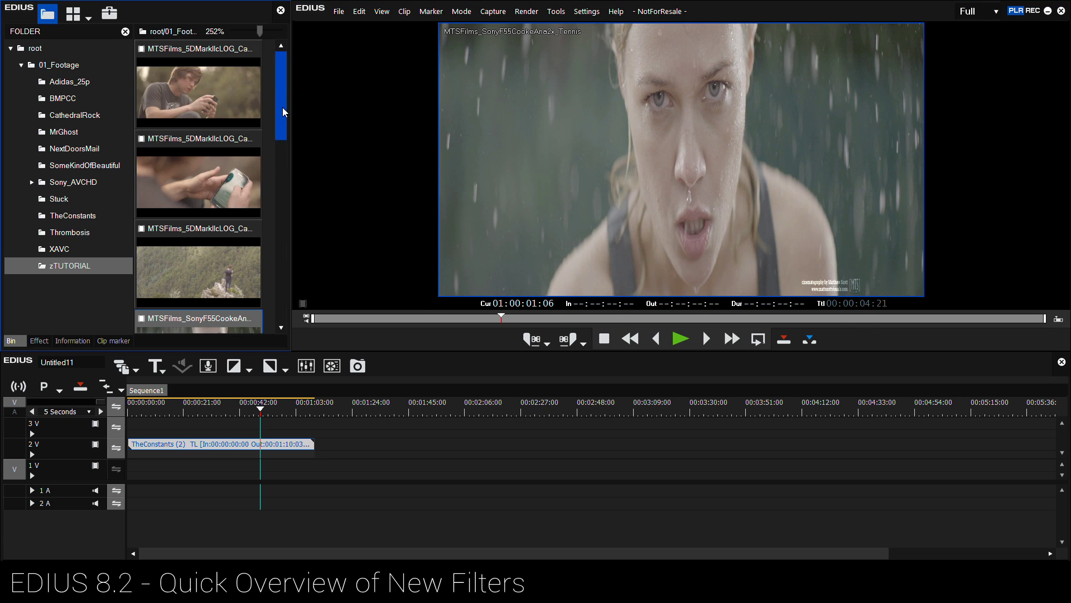
Step: Select Primary Color Correction in the Color Correction filters, showing the sequence
click(38, 341)
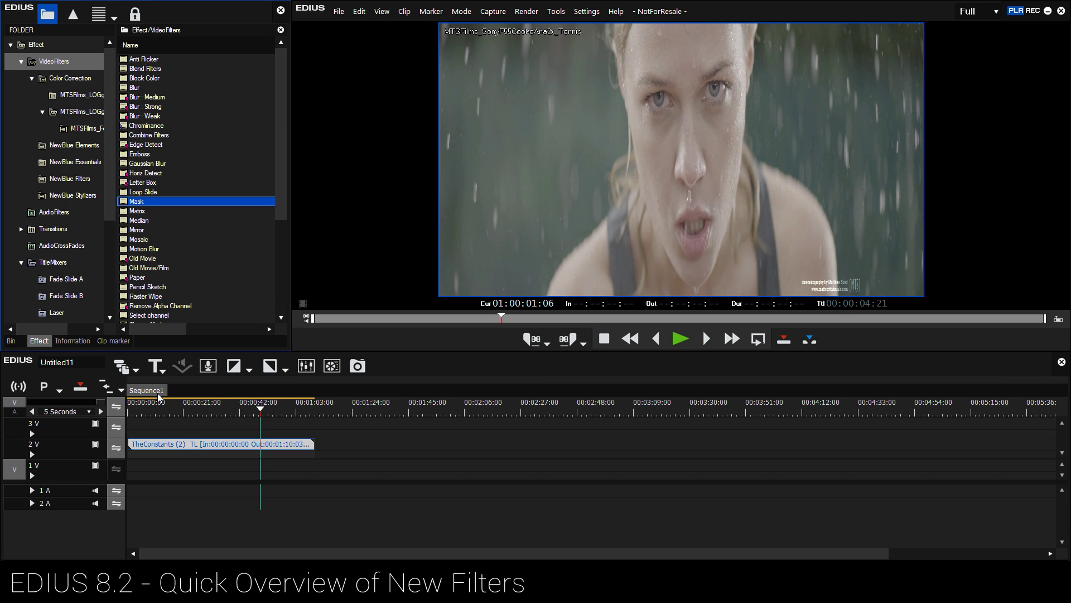
drag(251, 410, 260, 419)
click(38, 64)
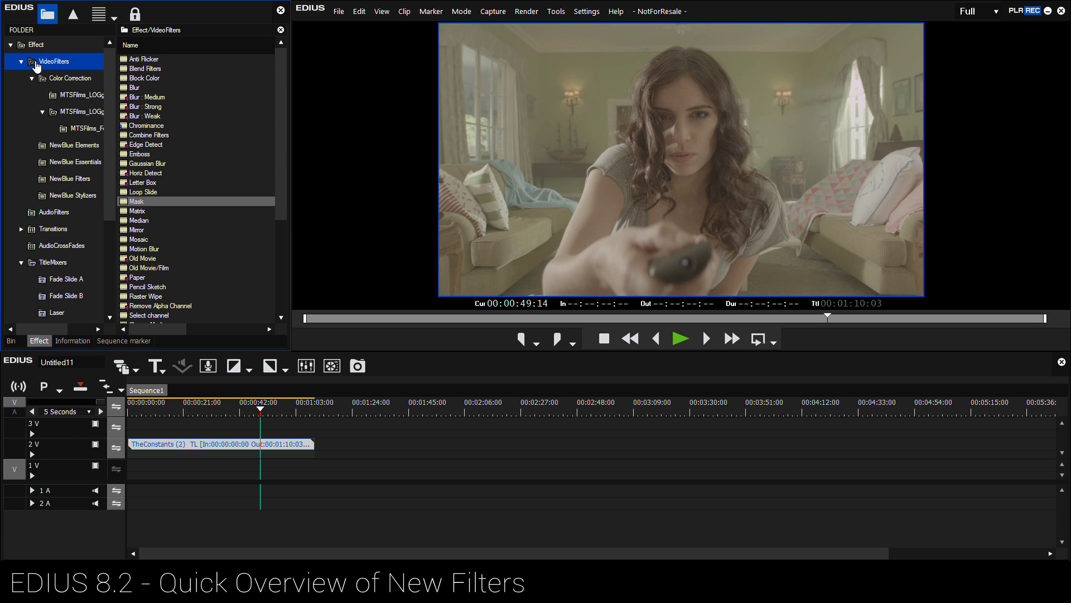
mouse_move(284, 131)
mouse_down()
mouse_move(290, 270)
mouse_move(284, 100)
mouse_up()
click(68, 79)
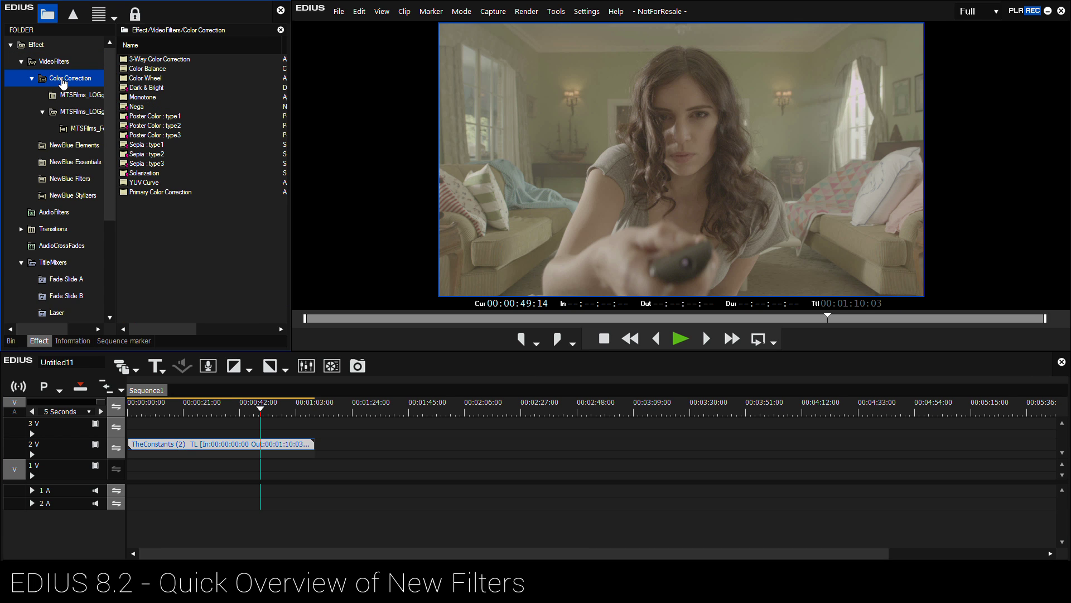
click(155, 191)
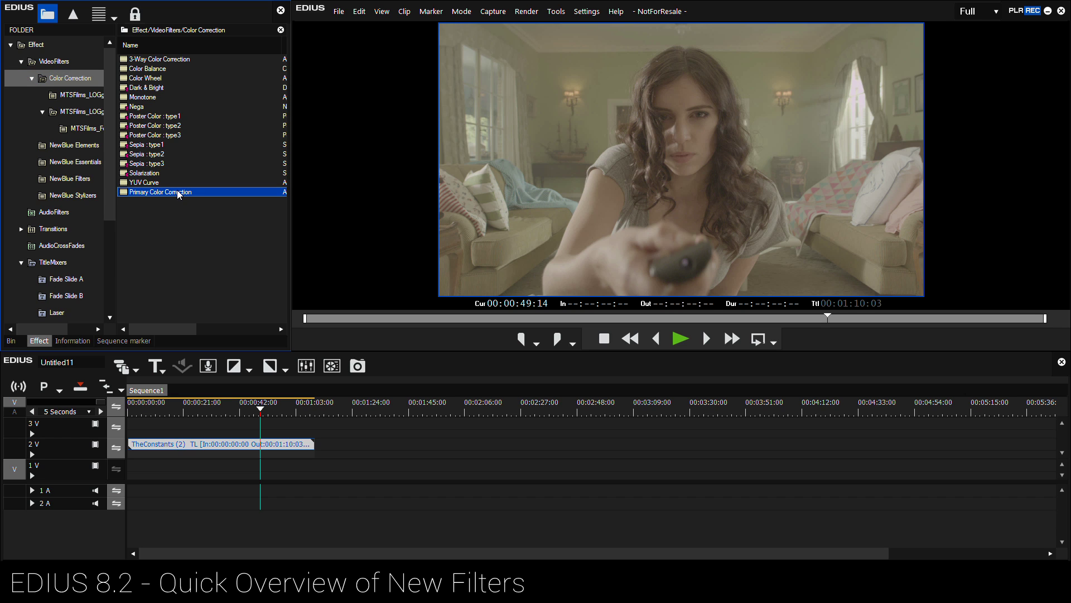
Step: Open the vectorscope and waveform, dim the trace, and apply Primary Color Correction to 2V
key(ctrl+w)
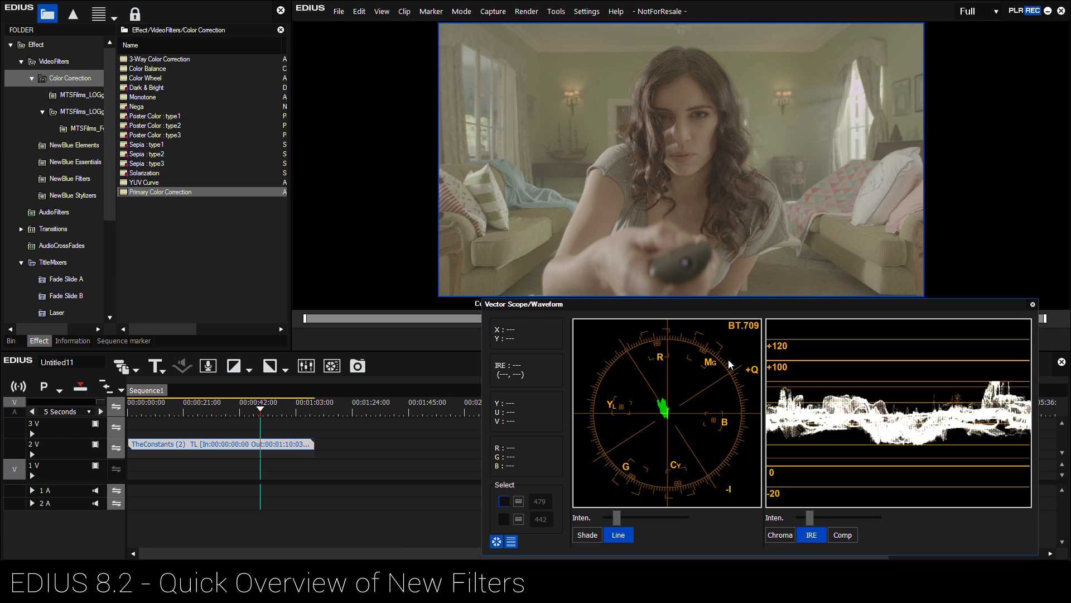
drag(808, 515, 804, 514)
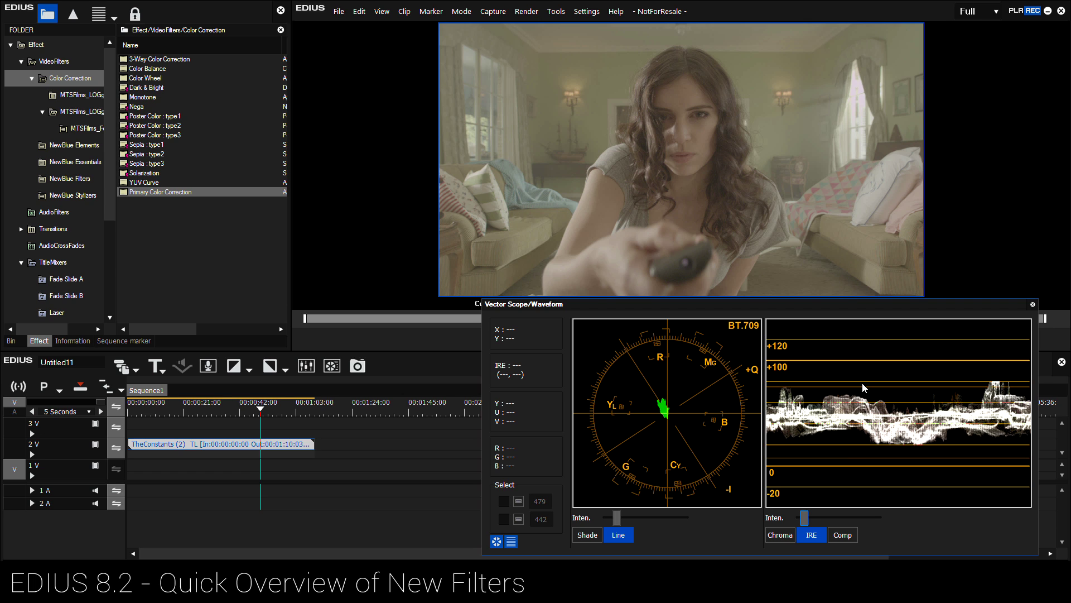
drag(159, 190, 213, 439)
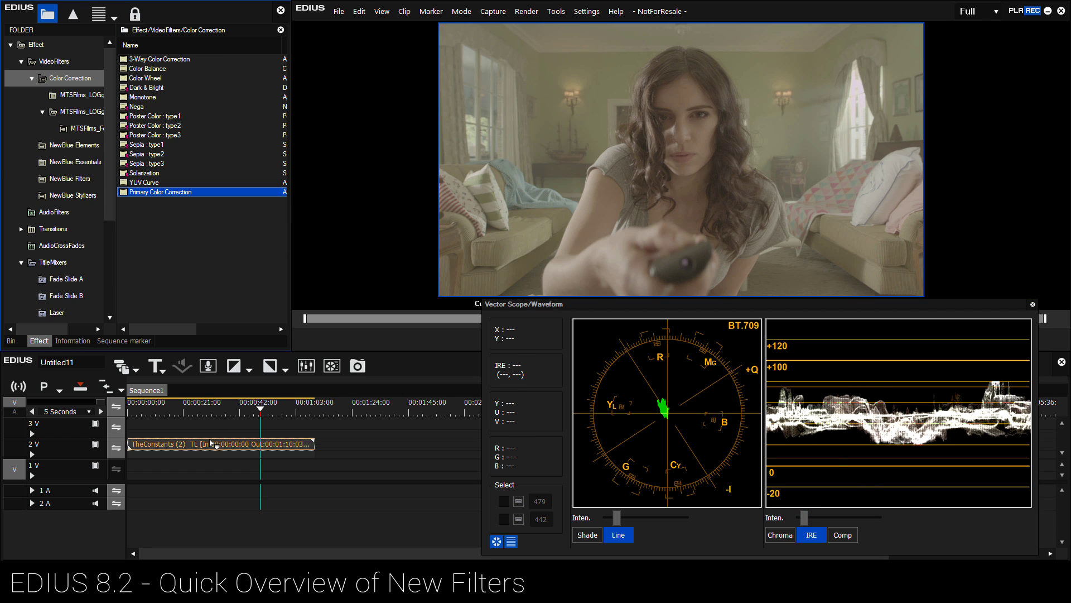
click(67, 197)
double_click(64, 198)
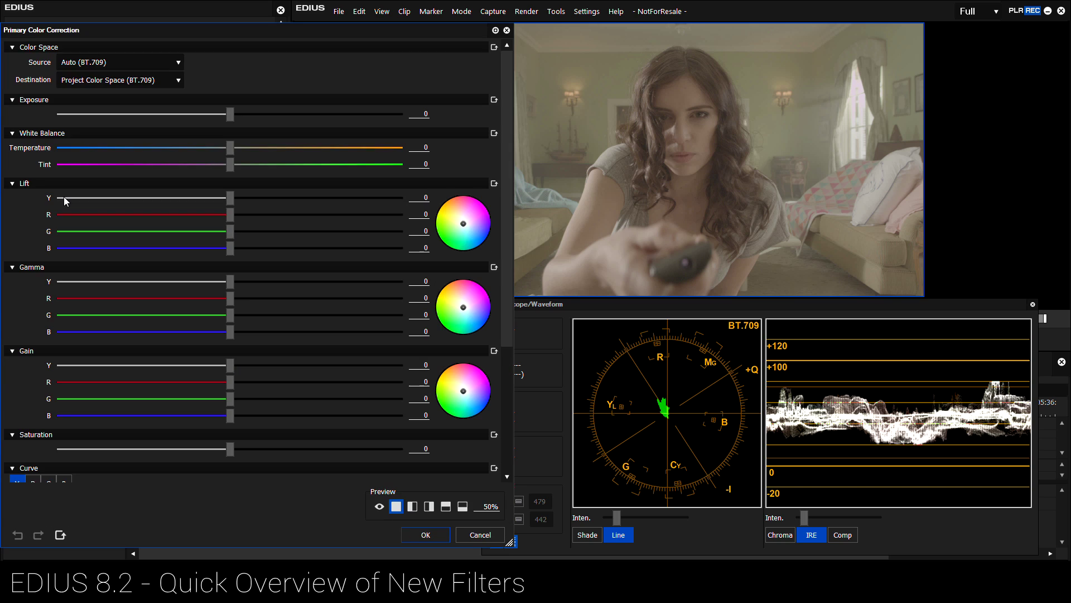
mouse_move(507, 126)
mouse_down()
mouse_move(501, 266)
mouse_move(507, 100)
mouse_up()
drag(463, 223, 474, 223)
click(495, 184)
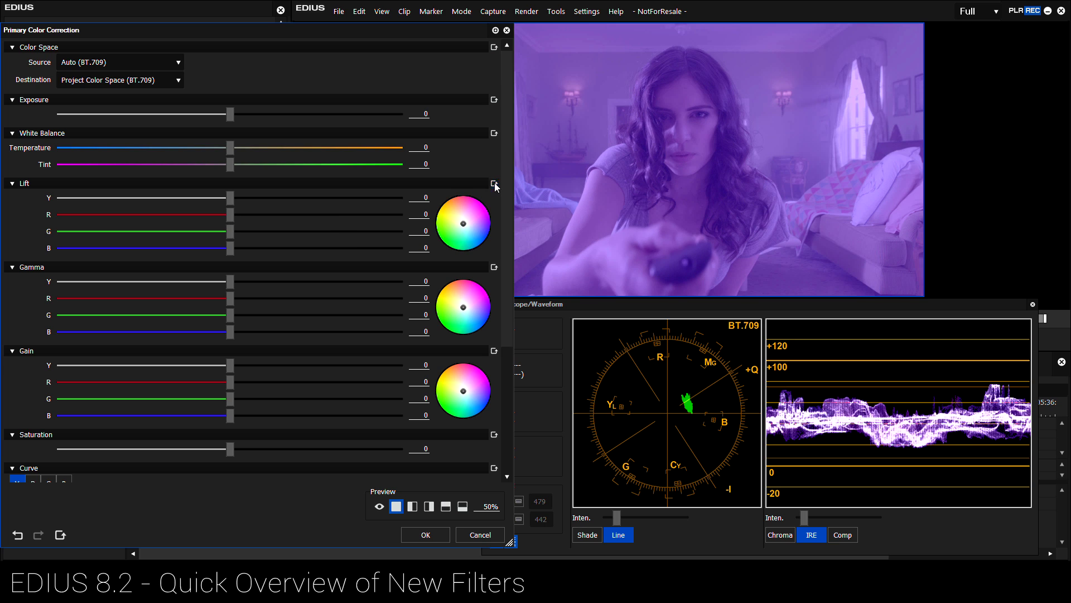
drag(512, 132, 496, 305)
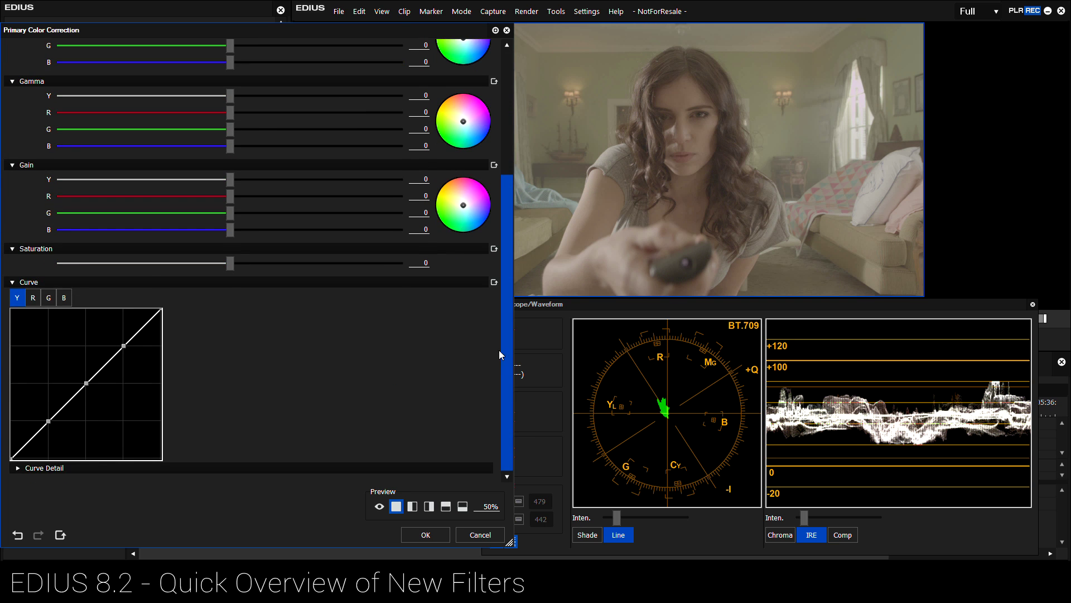
drag(502, 343, 519, 122)
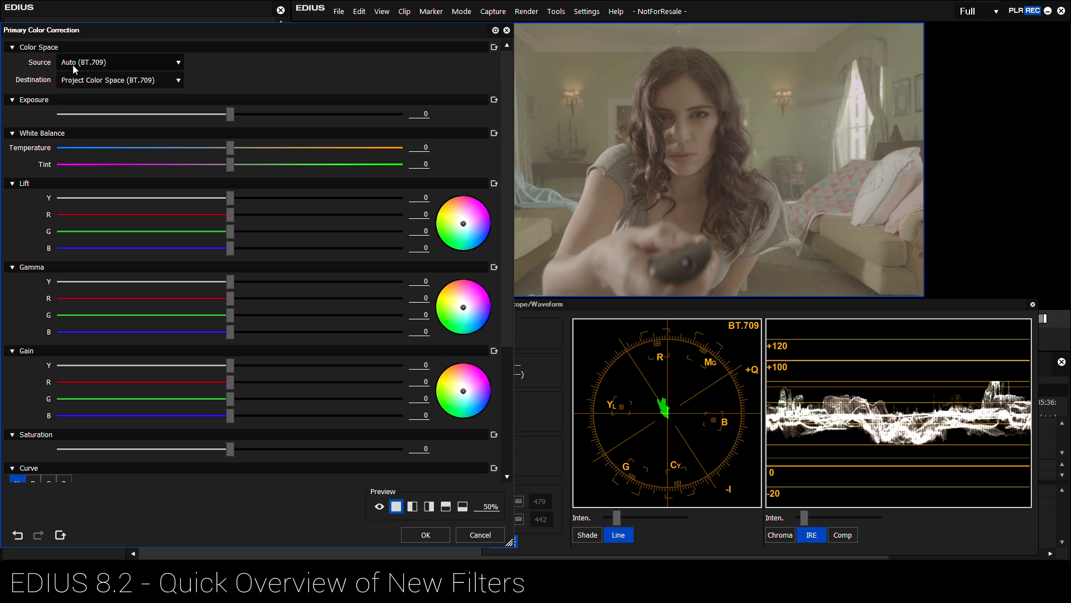
click(151, 80)
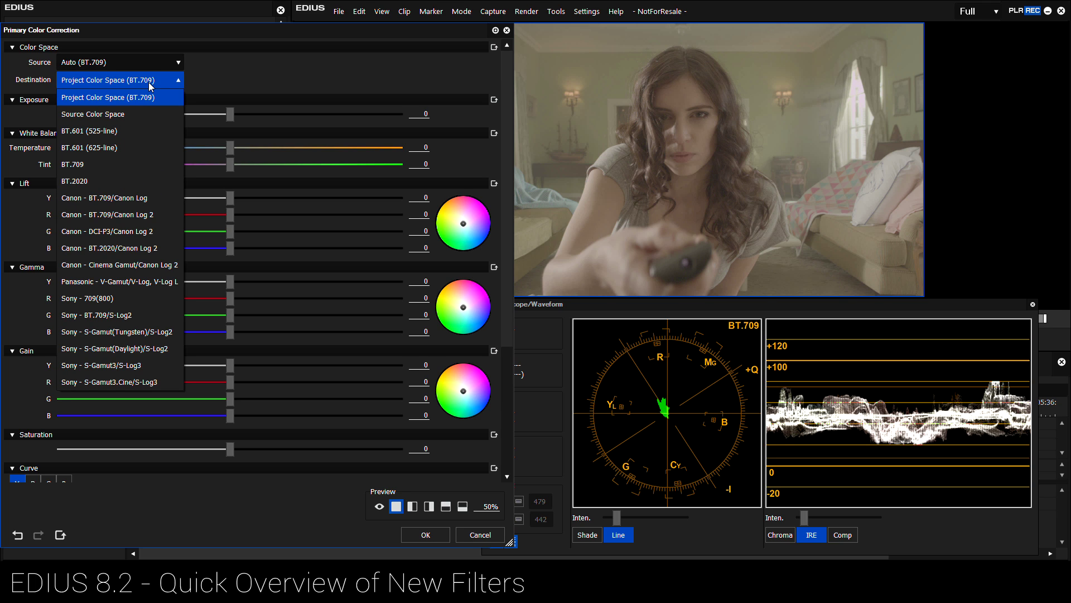
click(151, 86)
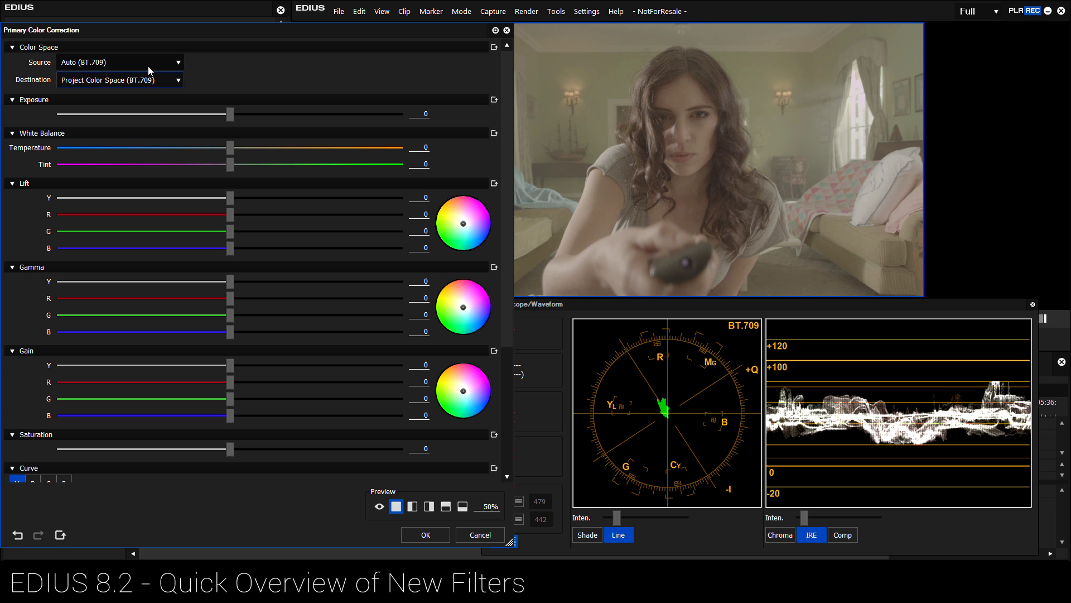
mouse_move(508, 118)
mouse_down()
mouse_move(498, 165)
mouse_move(503, 95)
mouse_move(508, 108)
mouse_up()
drag(507, 145, 504, 245)
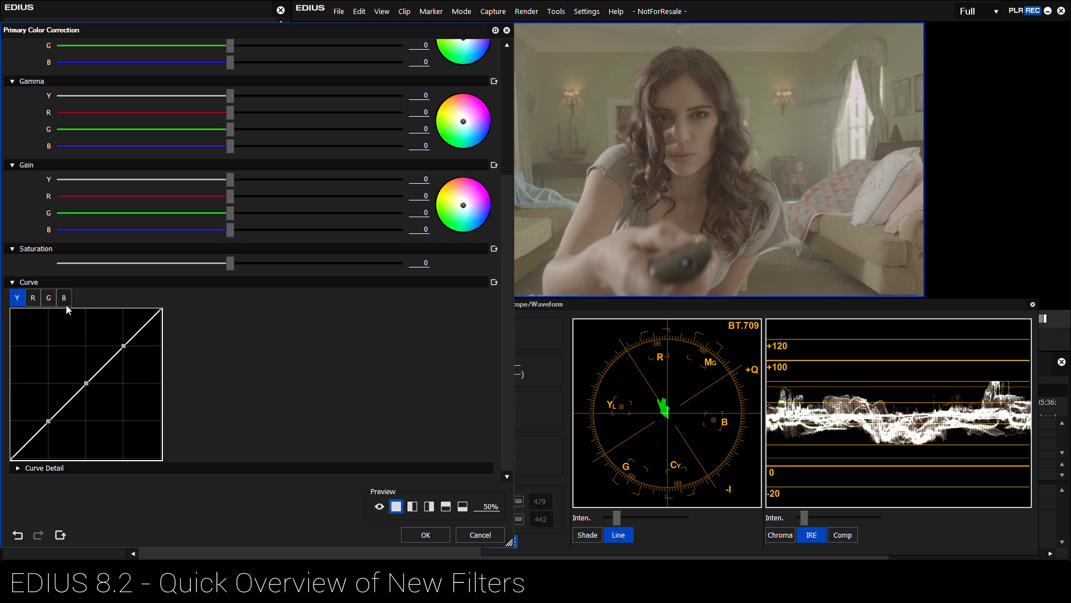
Step: Pull the Y curve's shadows down and highlights up into an S-curve
click(47, 423)
drag(49, 421, 52, 446)
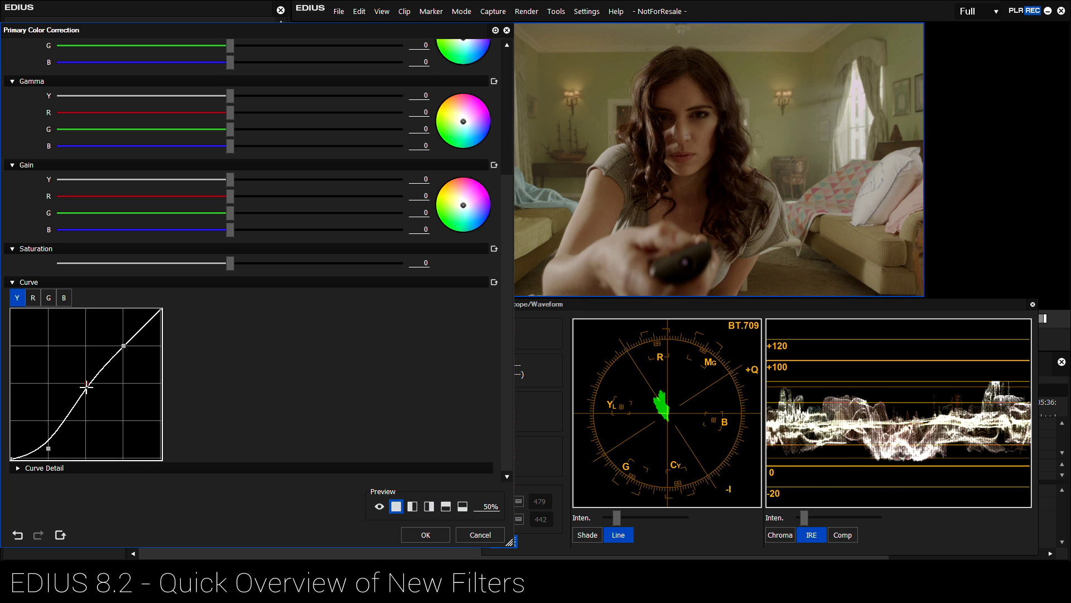
drag(87, 384, 79, 386)
drag(123, 345, 114, 332)
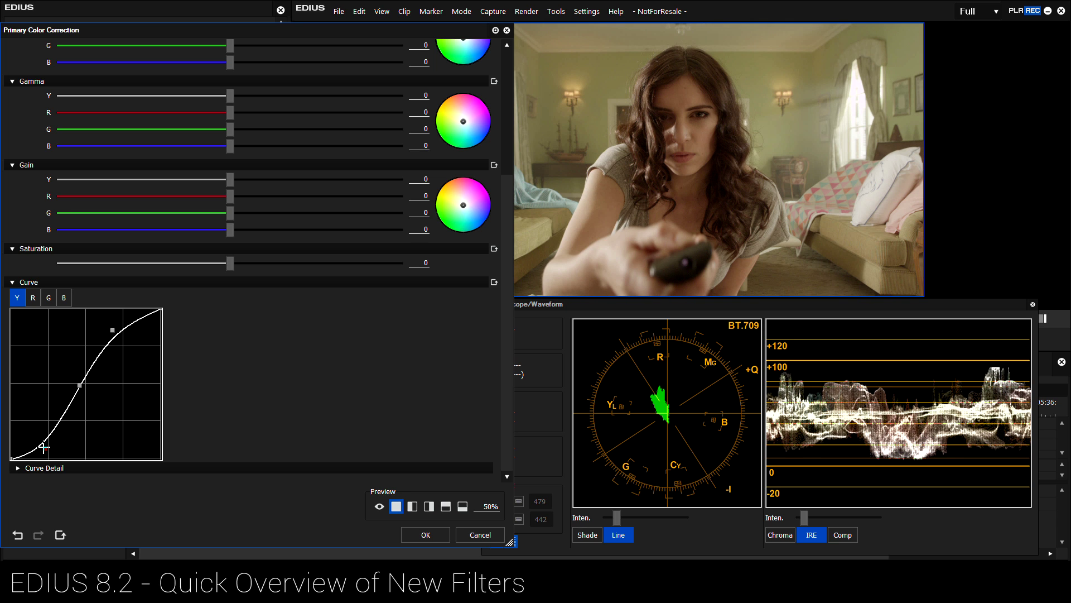
drag(44, 447, 46, 448)
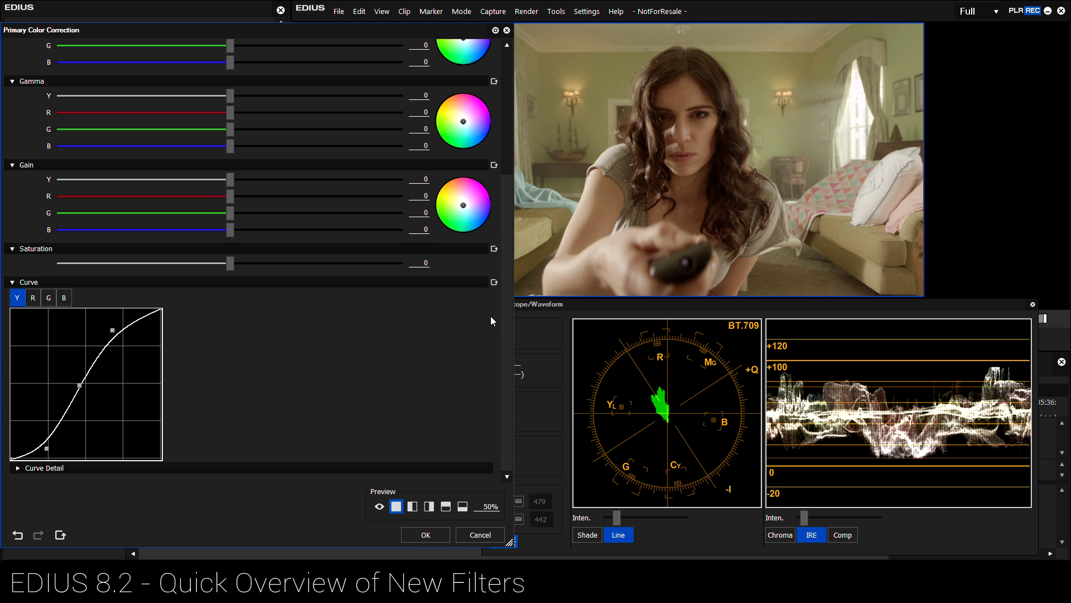
drag(507, 312, 513, 143)
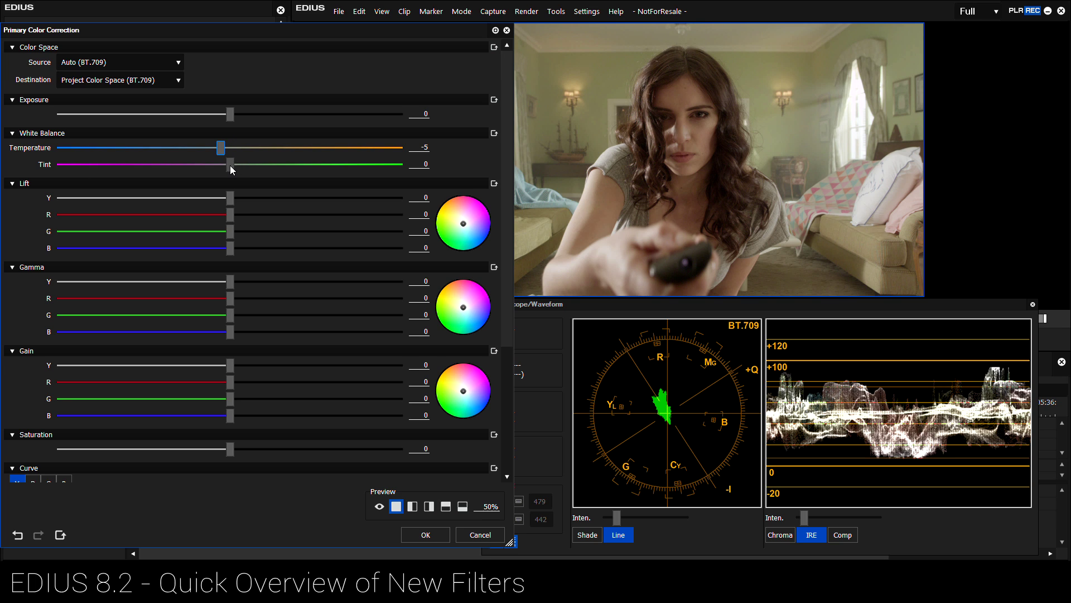
Step: Set temperature -10, tint -1 and saturation 26, then confirm with OK
drag(230, 166, 217, 151)
drag(507, 146, 496, 250)
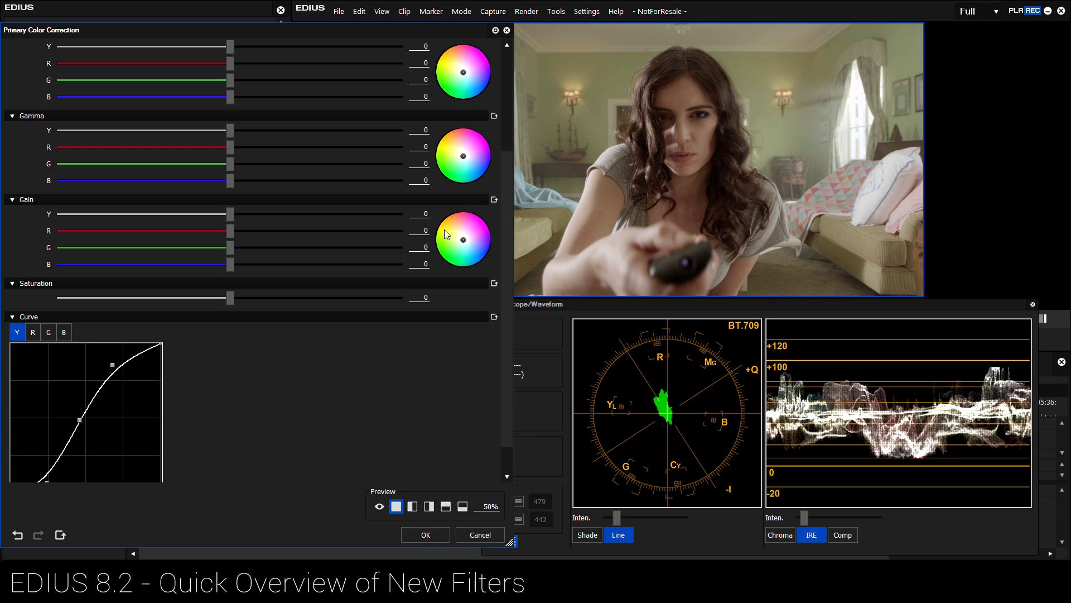
drag(509, 269, 518, 299)
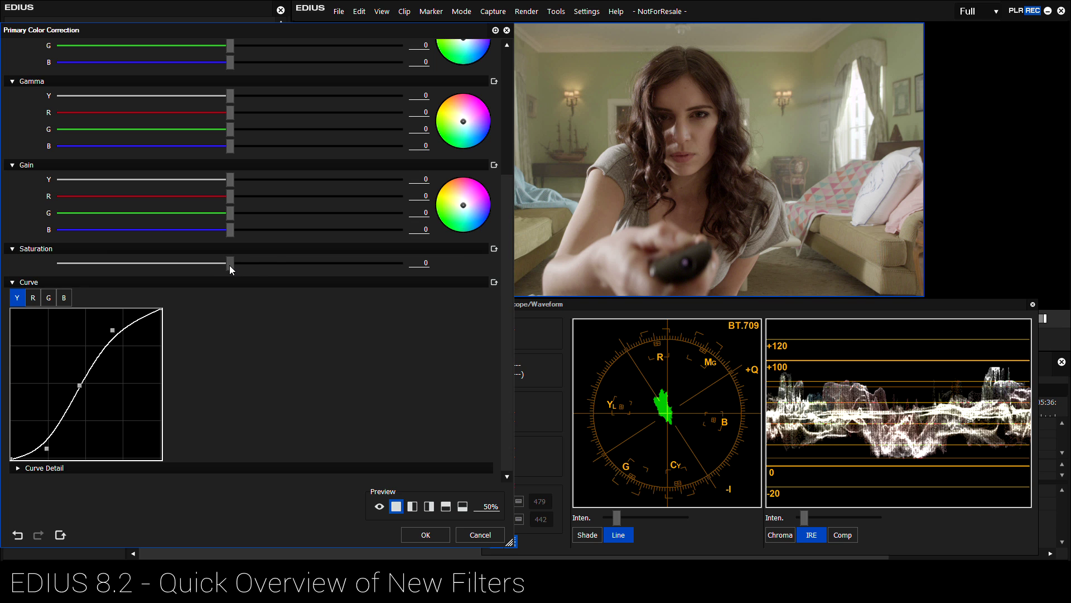
drag(237, 266, 278, 268)
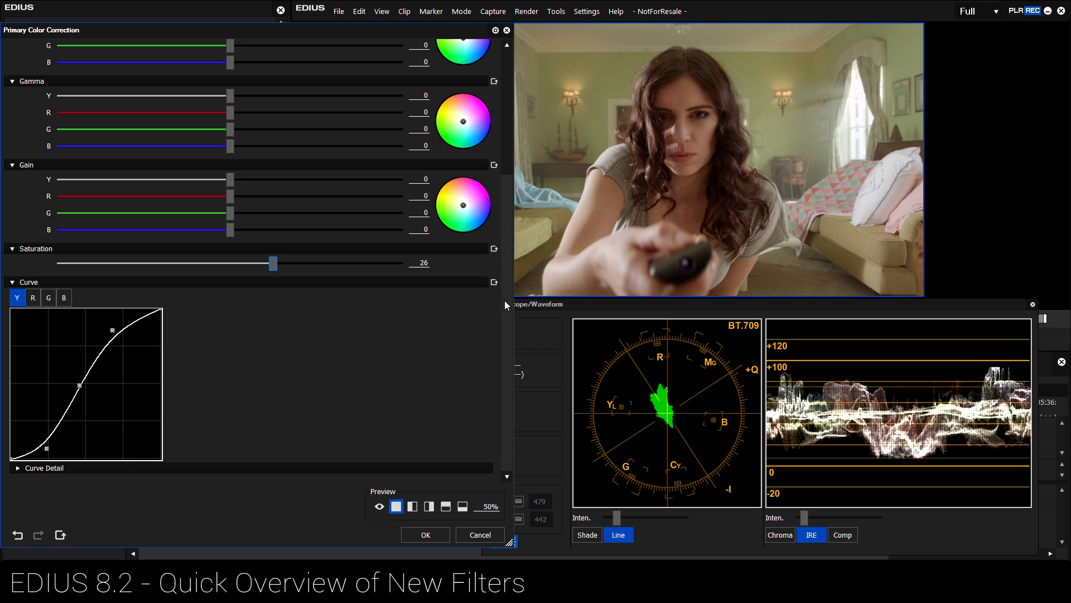
drag(505, 301, 512, 138)
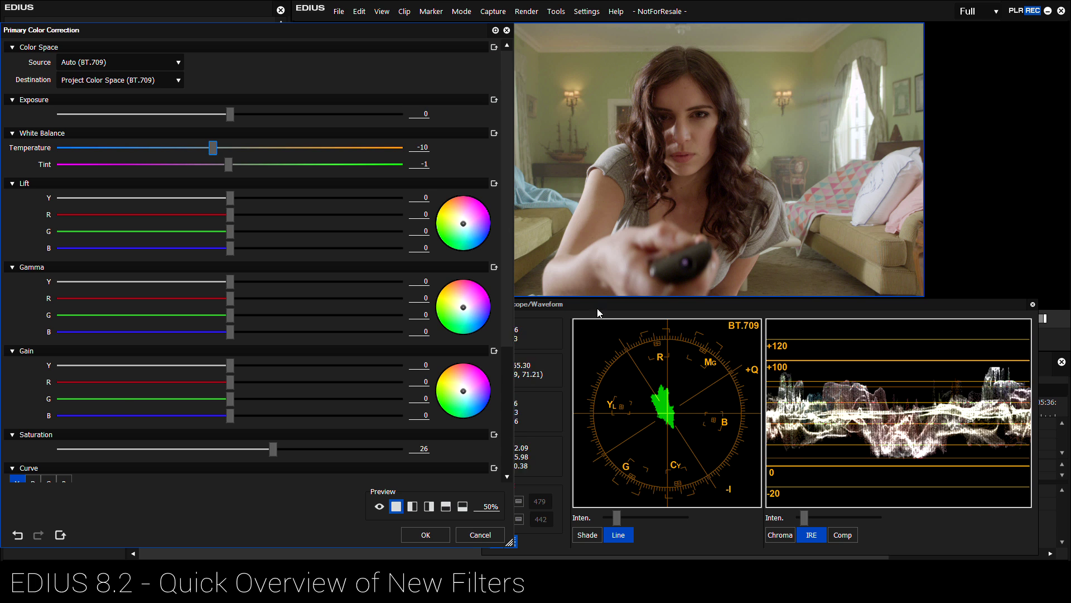
click(426, 534)
click(205, 426)
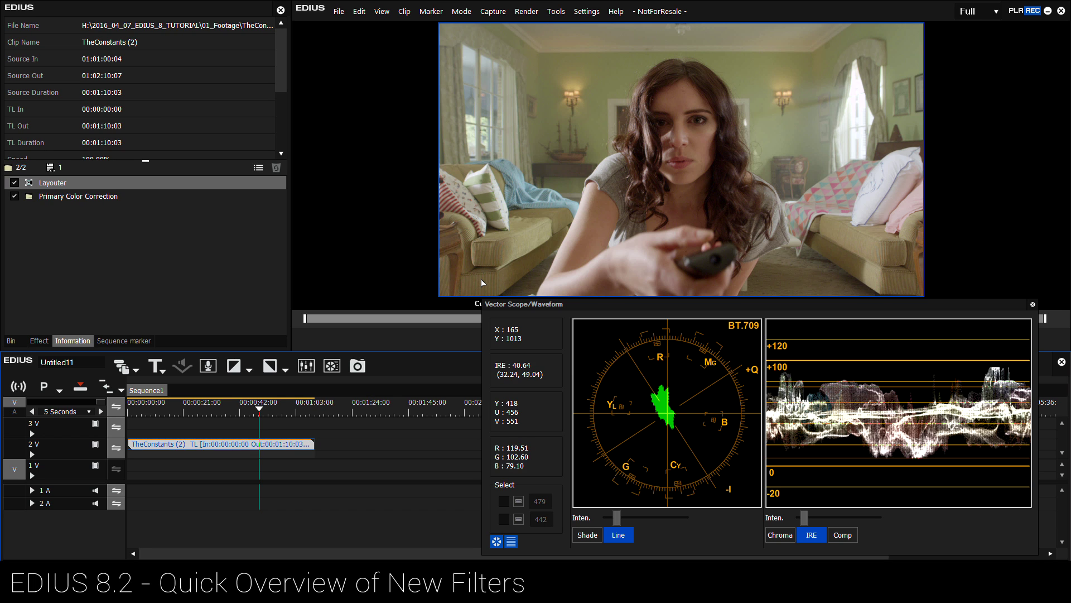
Step: Apply the VideoFilters Mask filter to the graded clip
click(38, 341)
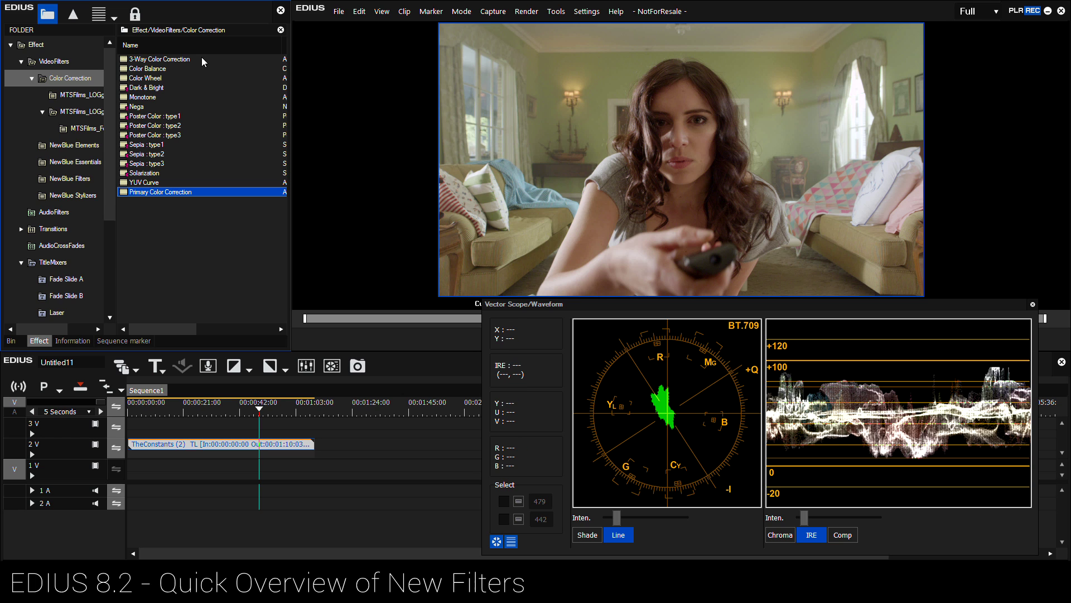
mouse_move(115, 151)
mouse_down()
mouse_move(112, 215)
mouse_move(114, 146)
mouse_up()
click(43, 64)
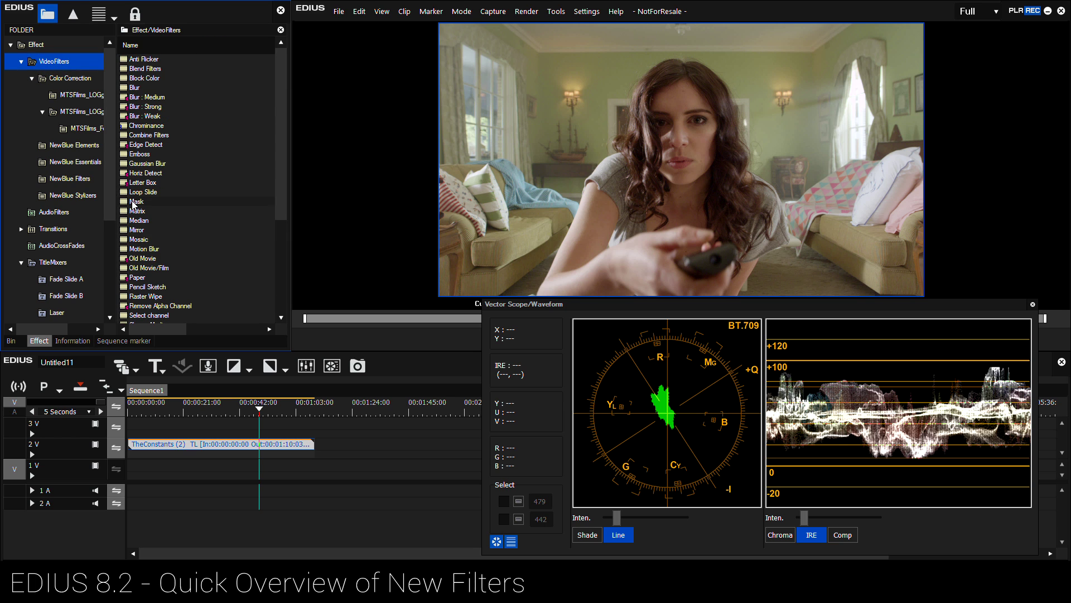
drag(133, 203, 260, 443)
Step: Draw and select an elliptical mask around the woman's face
double_click(39, 208)
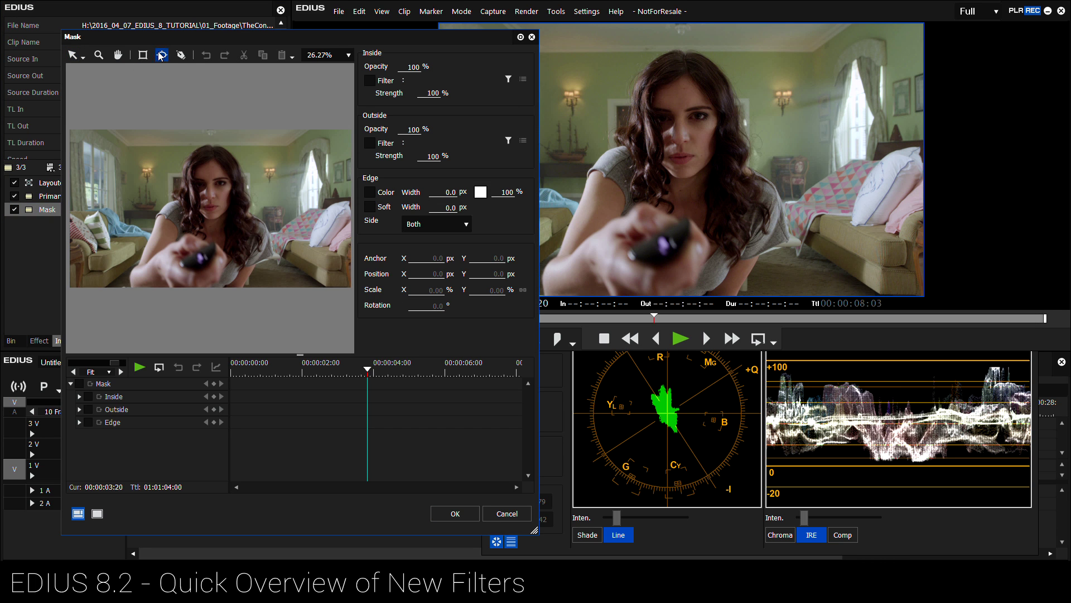
drag(186, 154, 240, 228)
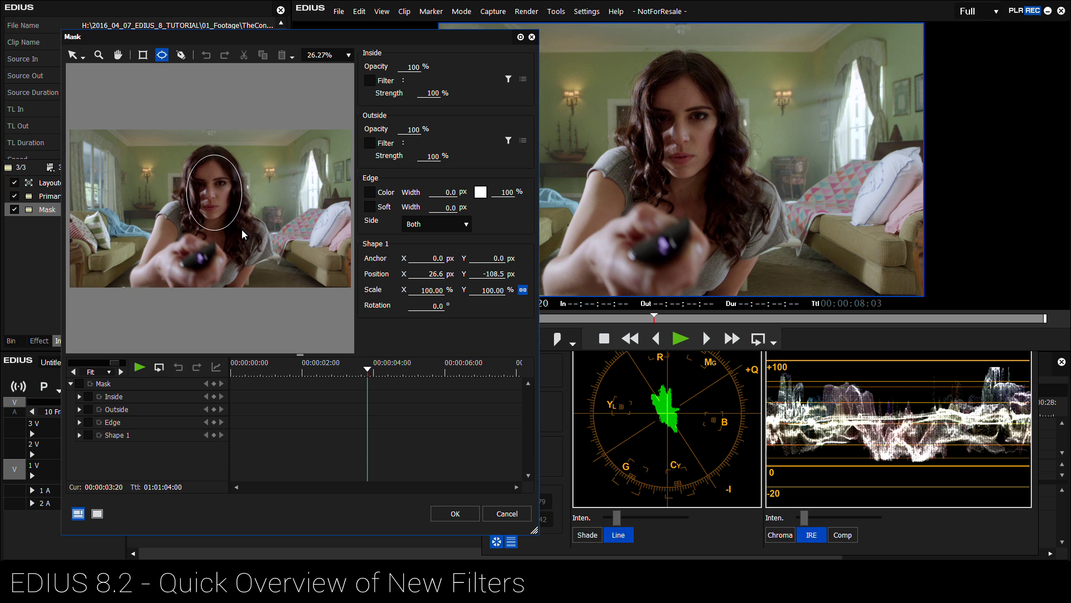
click(226, 205)
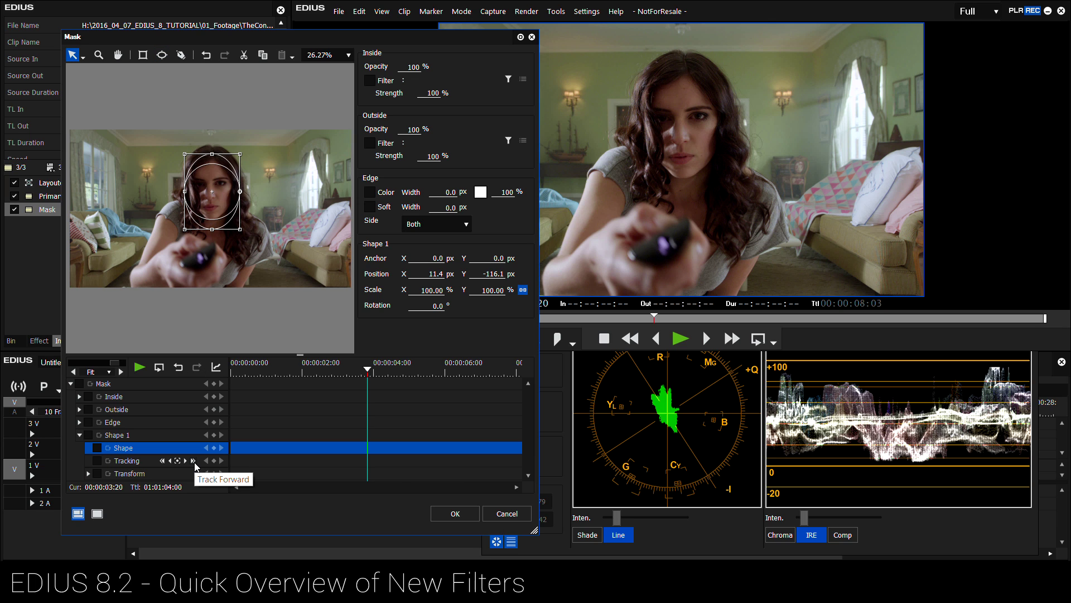
Step: Track the face mask forward and backward, then scrub to verify it follows
click(193, 461)
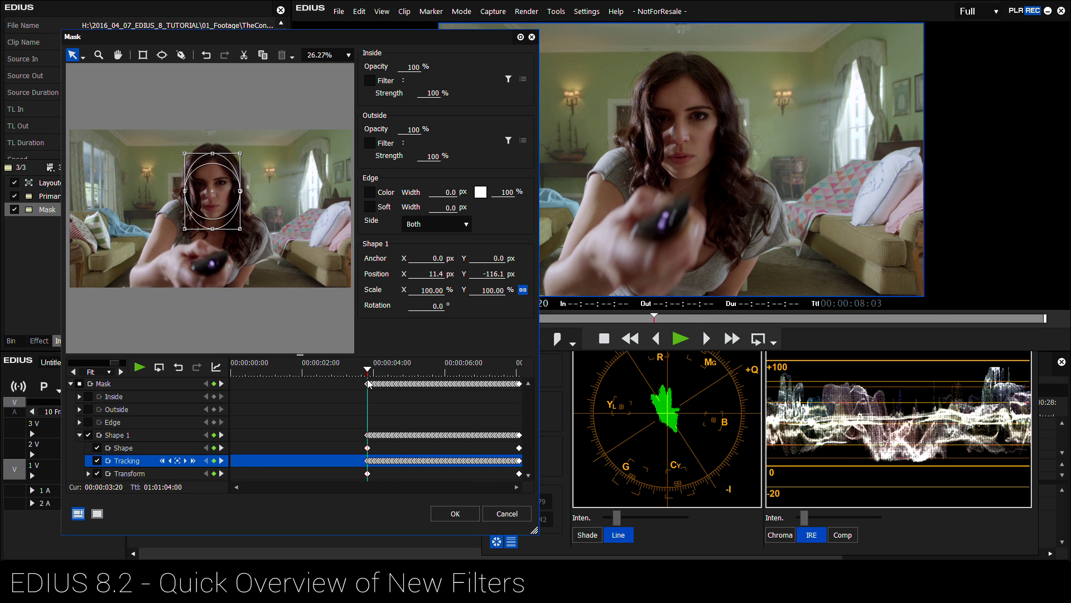
key(Right)
click(161, 461)
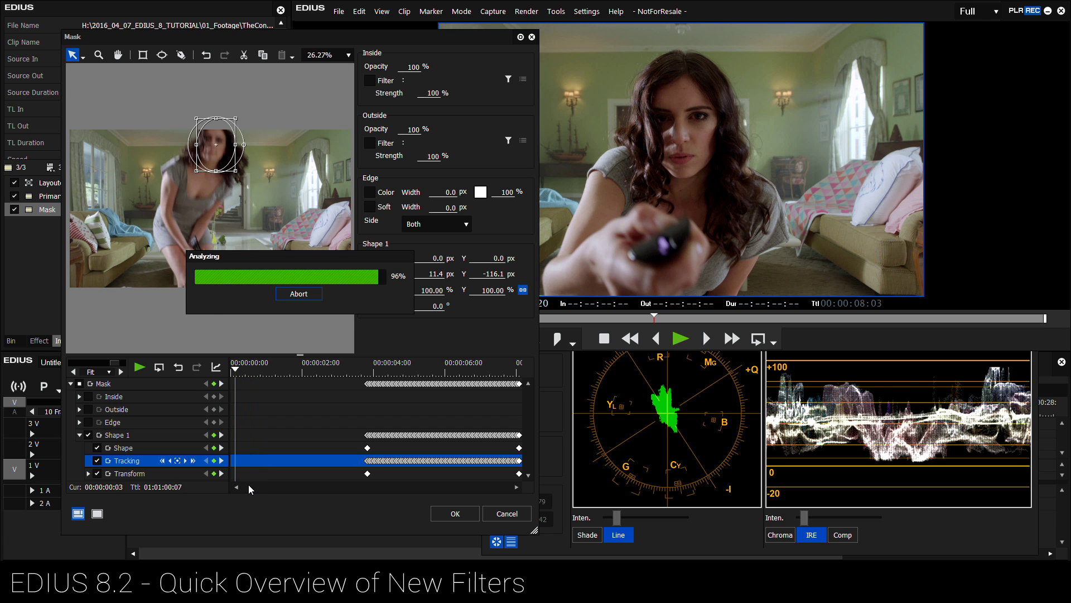
mouse_move(238, 366)
mouse_down()
mouse_move(403, 386)
mouse_move(253, 396)
mouse_up()
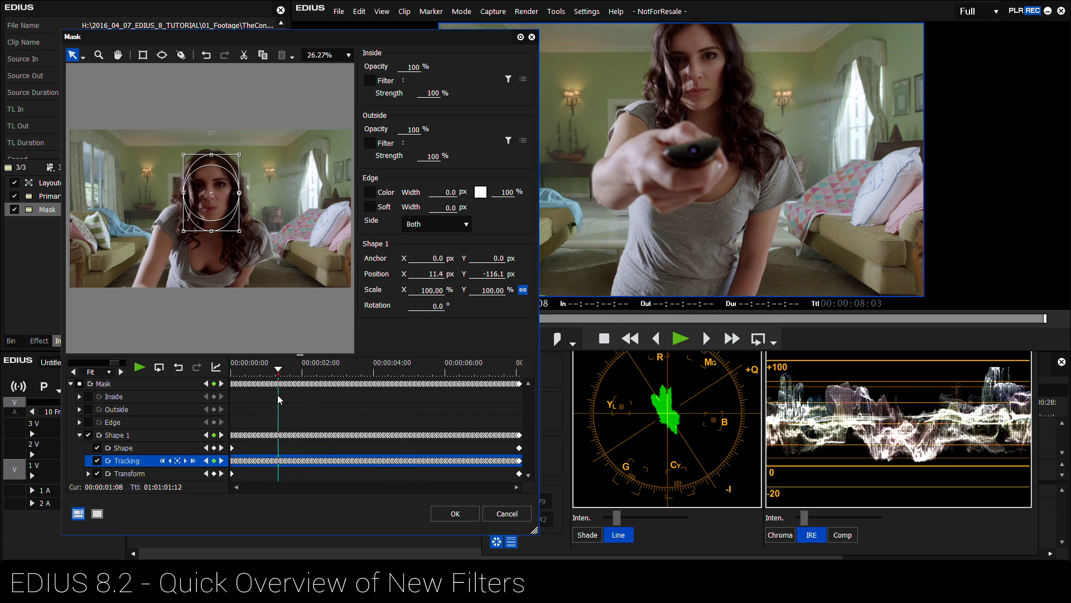
click(176, 461)
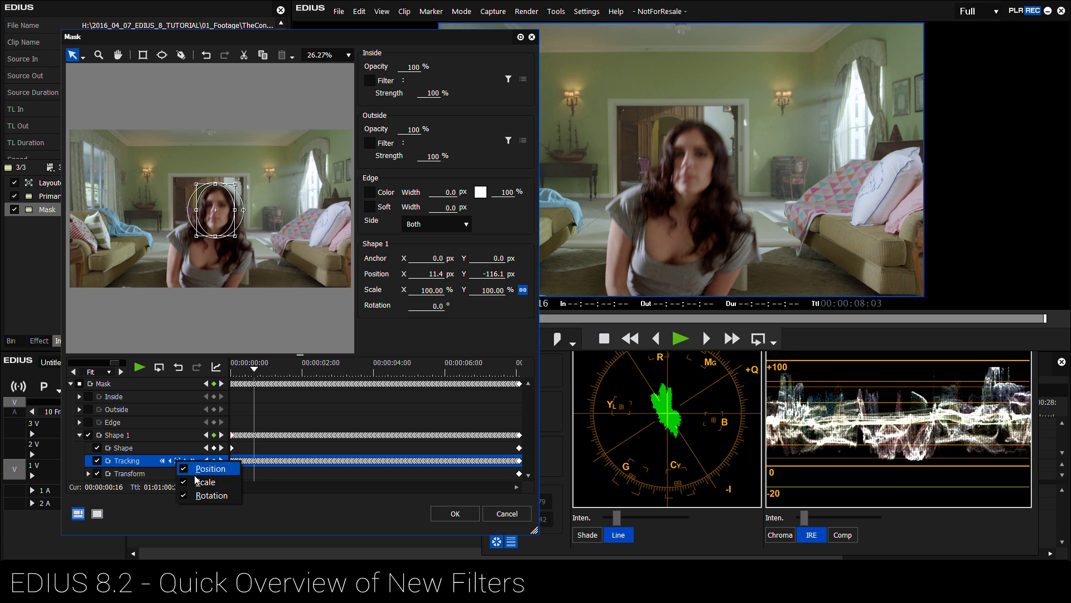
click(374, 384)
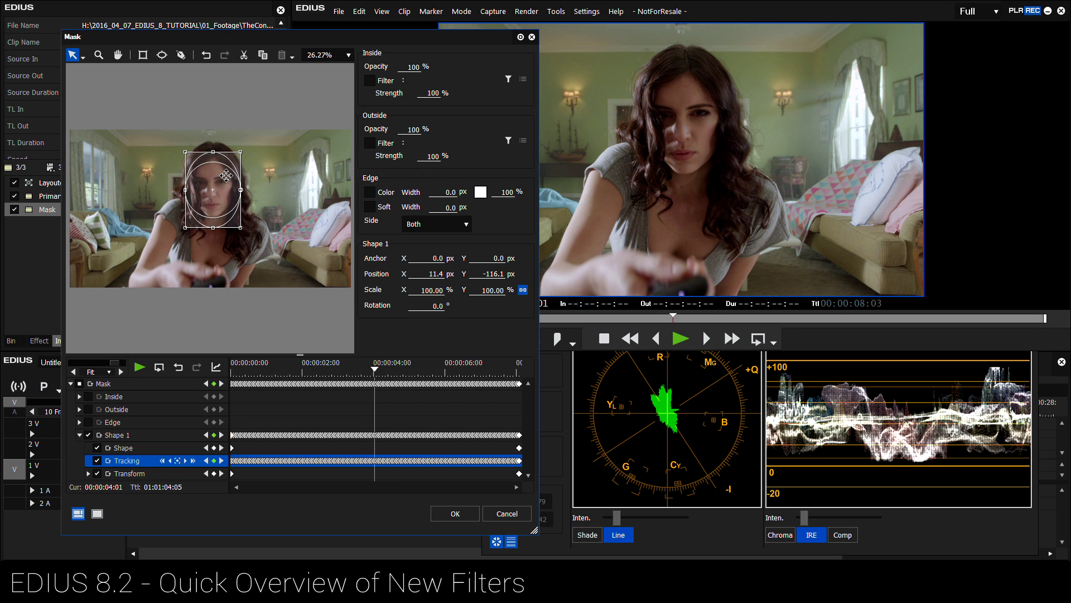
mouse_move(377, 364)
mouse_down()
mouse_move(446, 366)
mouse_move(383, 368)
mouse_up()
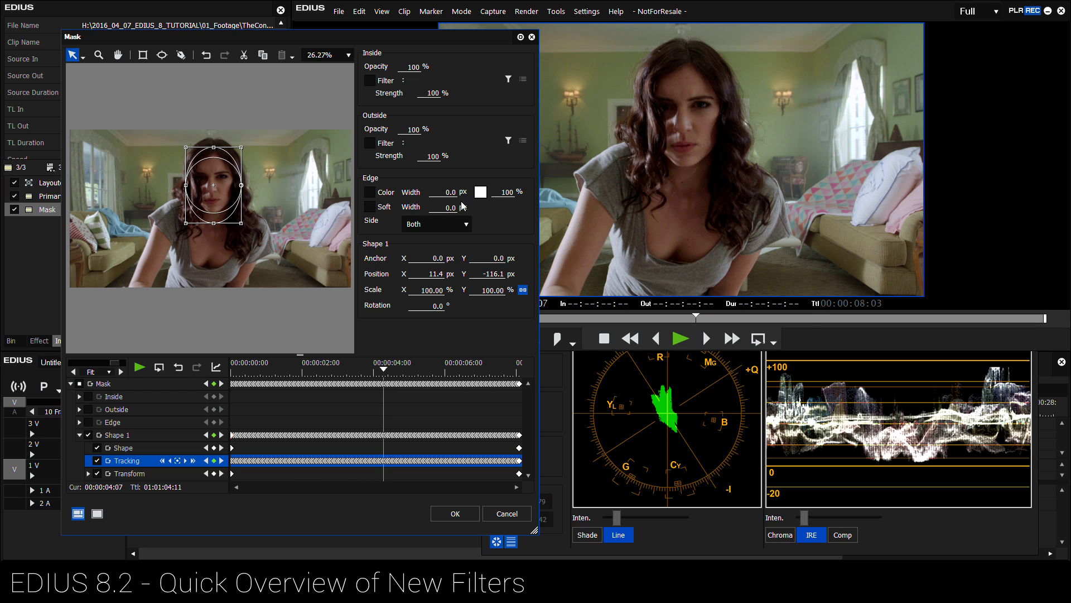
Step: Give the mask a 350 px soft edge and use 3-Way Color Correction inside
click(442, 209)
text(350)
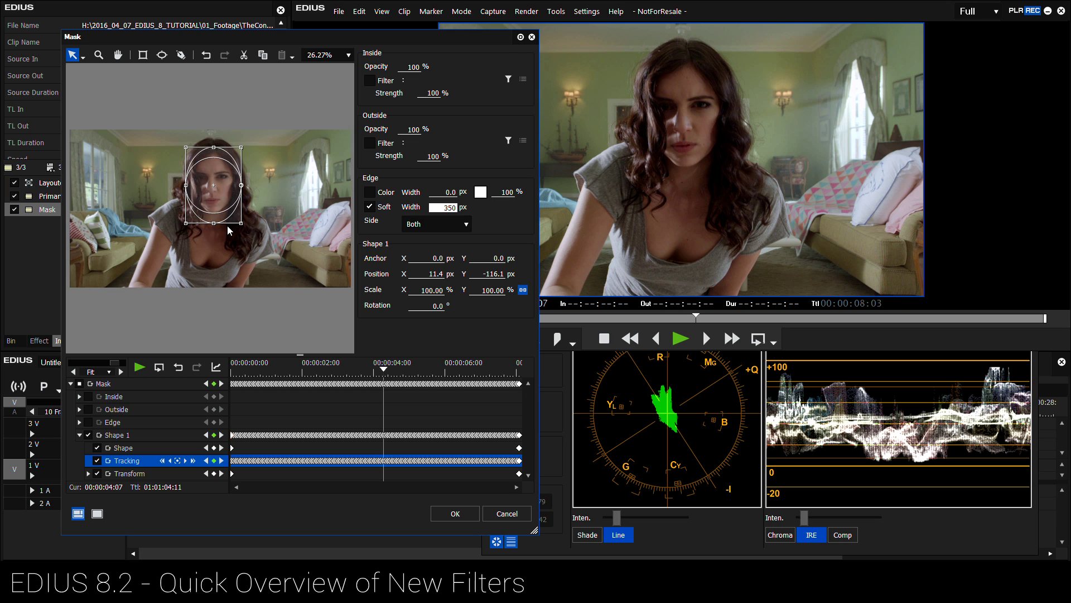
key(Return)
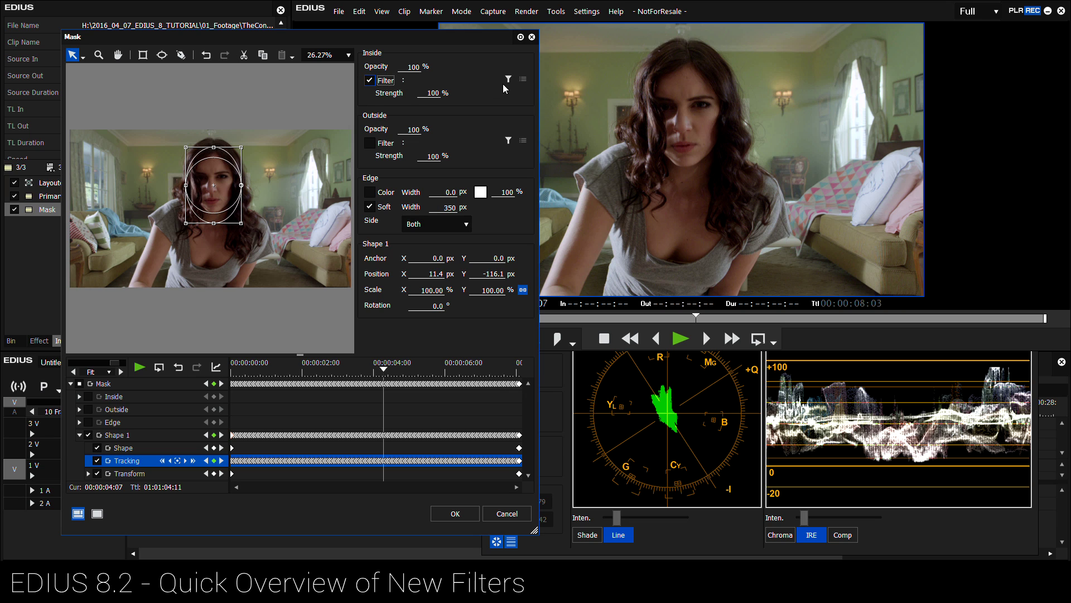
click(508, 78)
click(307, 215)
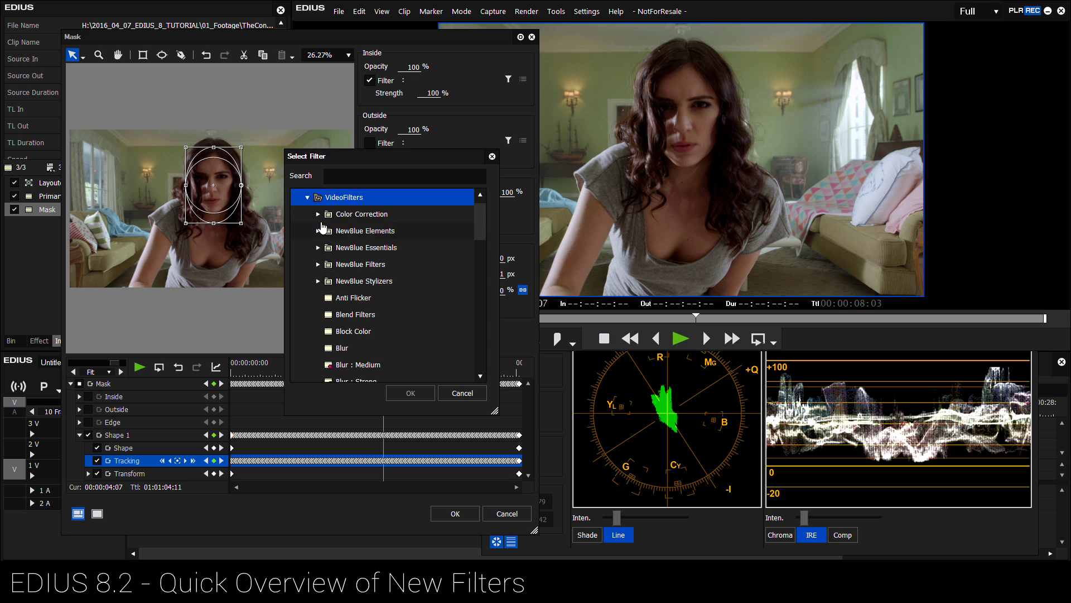
click(321, 214)
click(418, 237)
click(421, 393)
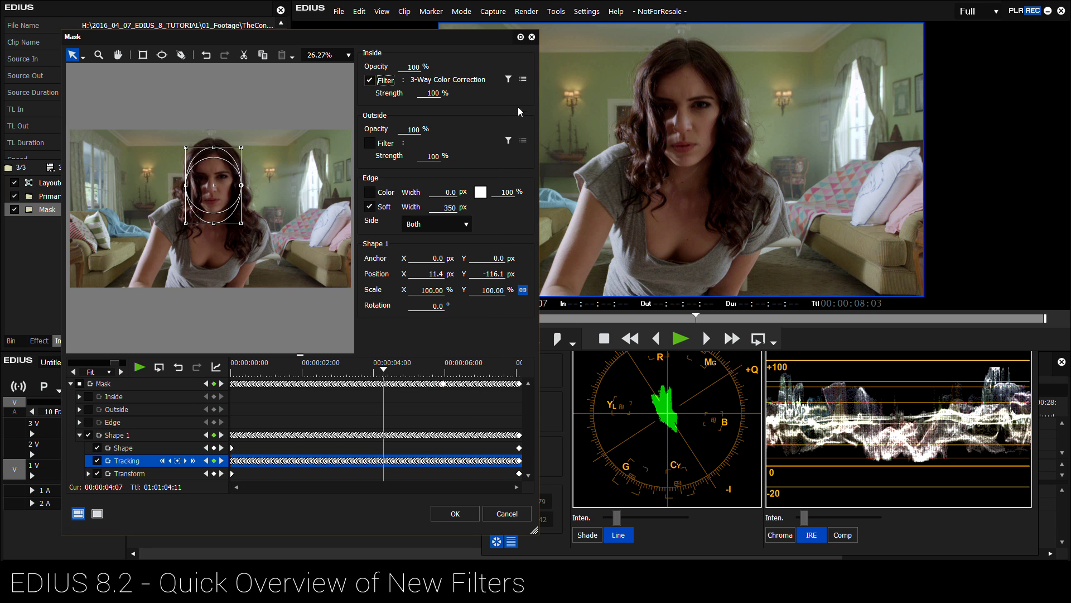
Step: In the face mask's 3-Way Color Correction, set midtone contrast 16.0 and shadow contrast -5.9, checking a split preview
click(523, 79)
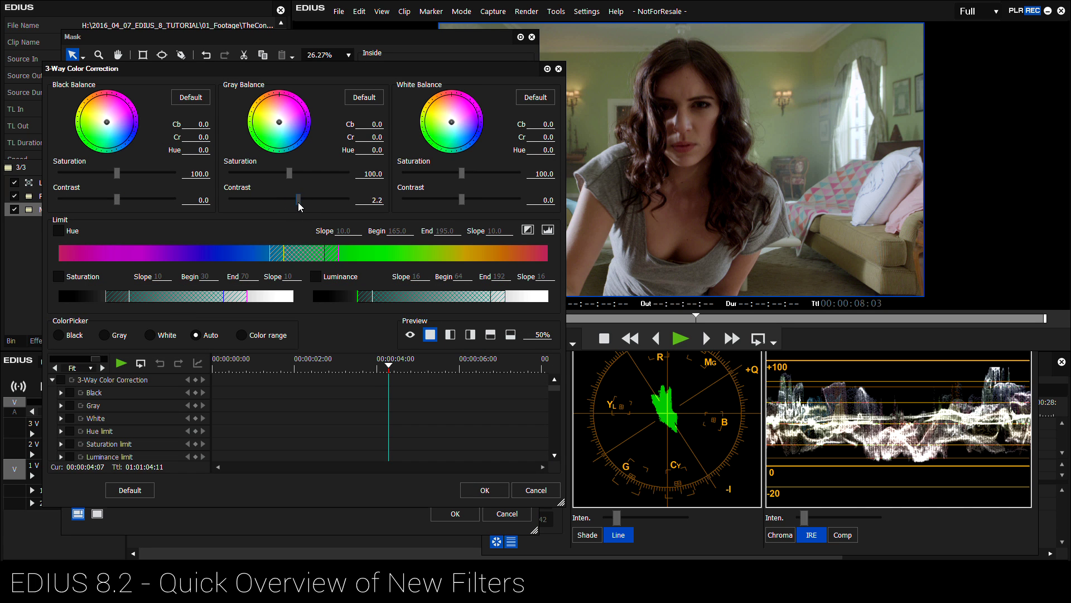
drag(299, 202, 362, 204)
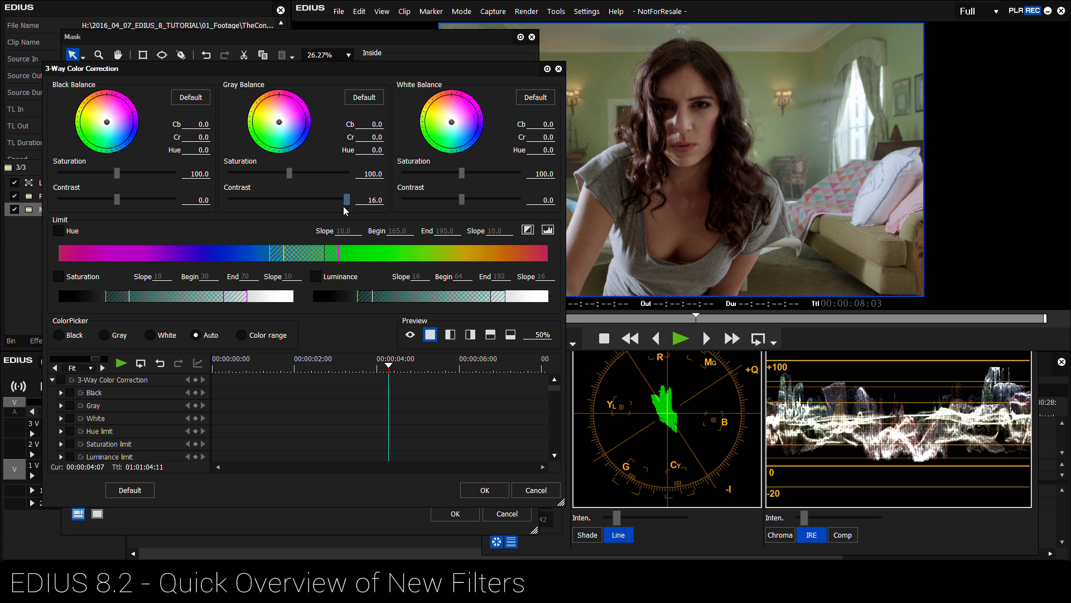
drag(106, 204, 99, 205)
click(451, 334)
mouse_move(537, 334)
mouse_down()
mouse_move(543, 361)
mouse_move(487, 183)
mouse_up()
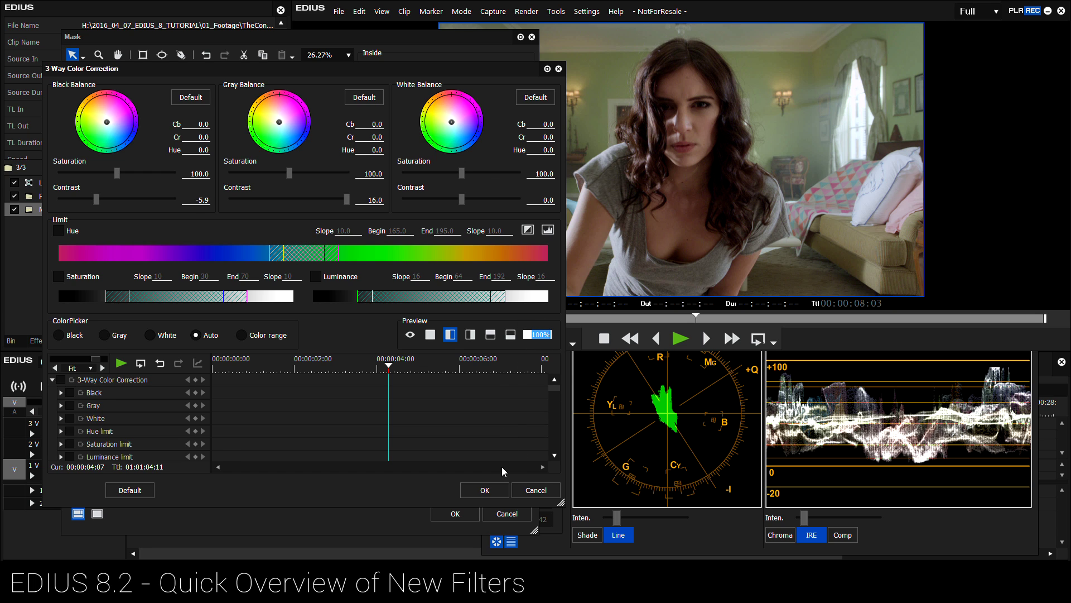
click(496, 487)
Step: Close the Mask settings, play the clip, toggle the Mask filter off and on, and replay from near the start
click(462, 515)
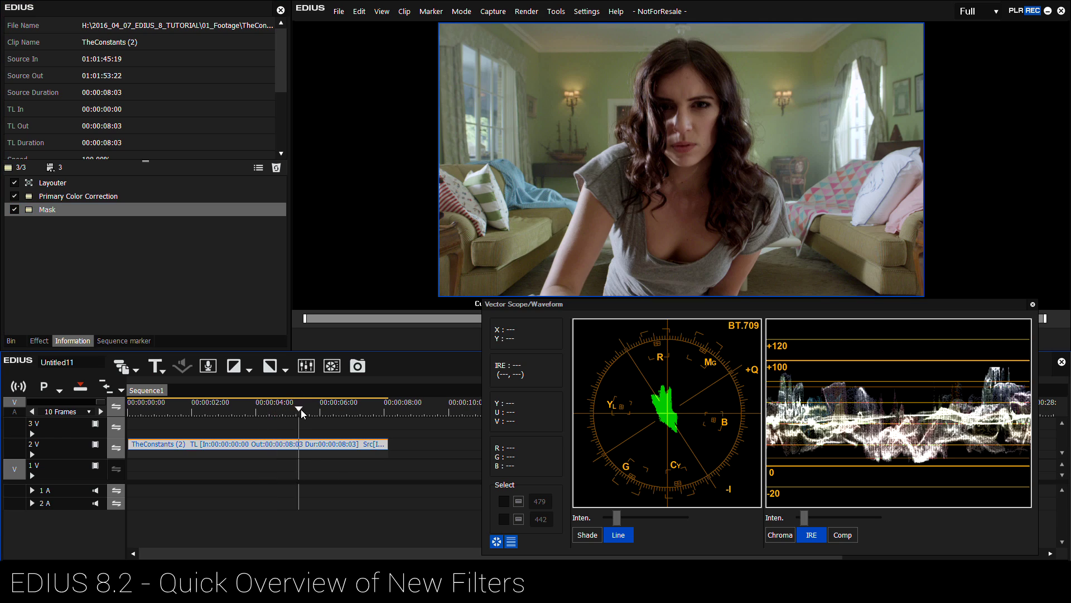
key(space)
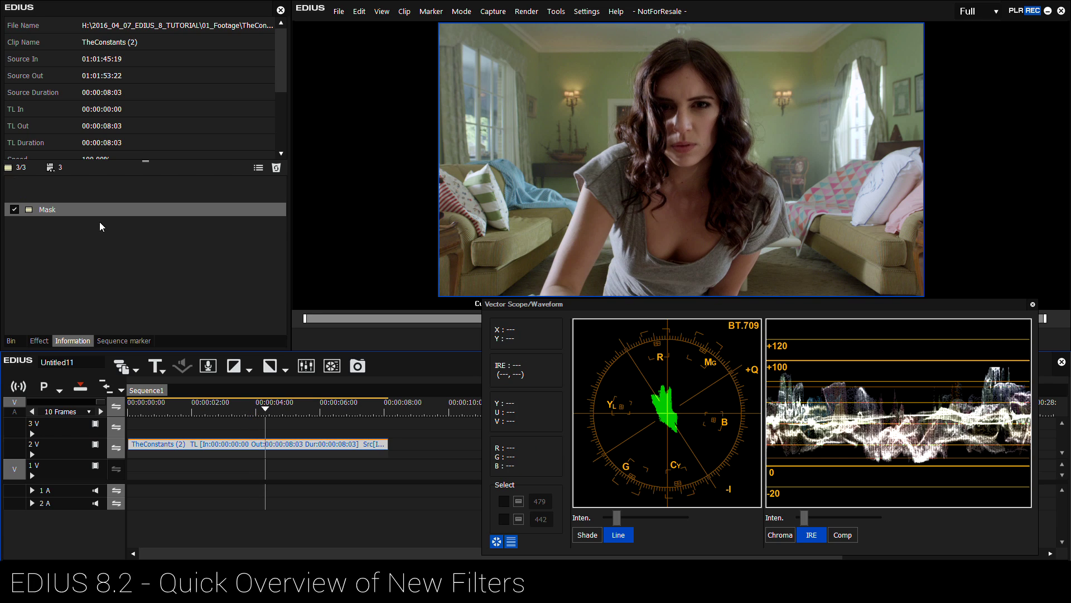
click(14, 209)
click(14, 209)
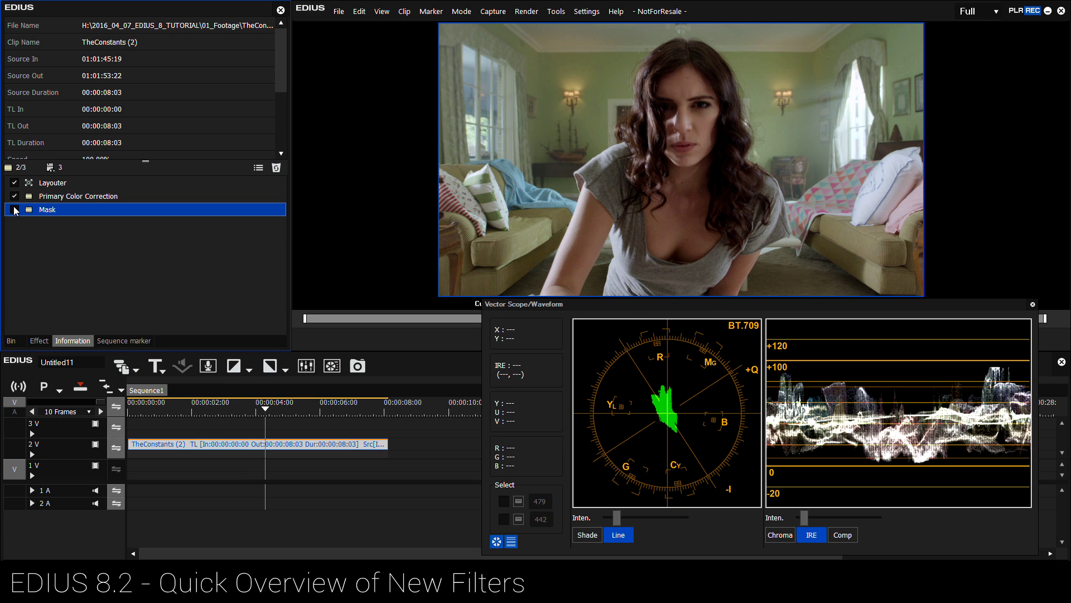
drag(266, 409, 97, 410)
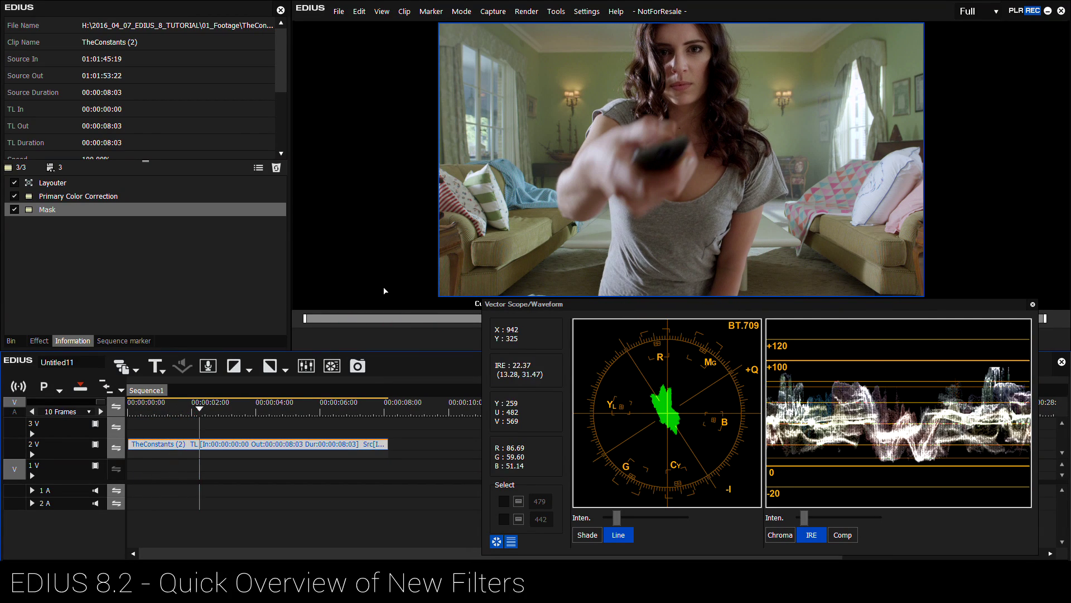
key(space)
Step: Reopen the Mask settings and switch the inside filter to Combine Filters
double_click(45, 211)
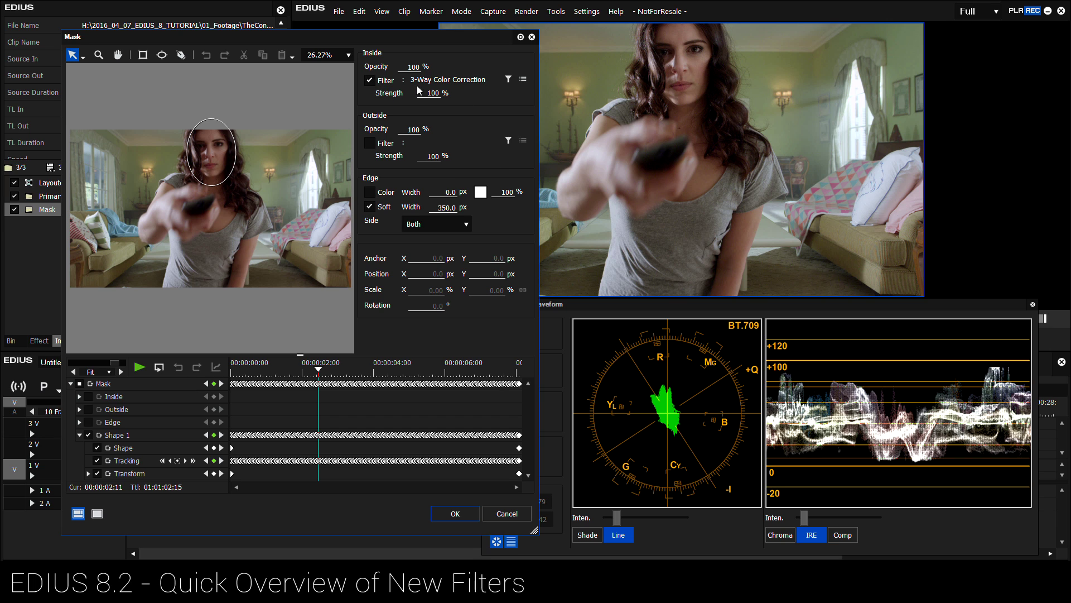
click(509, 79)
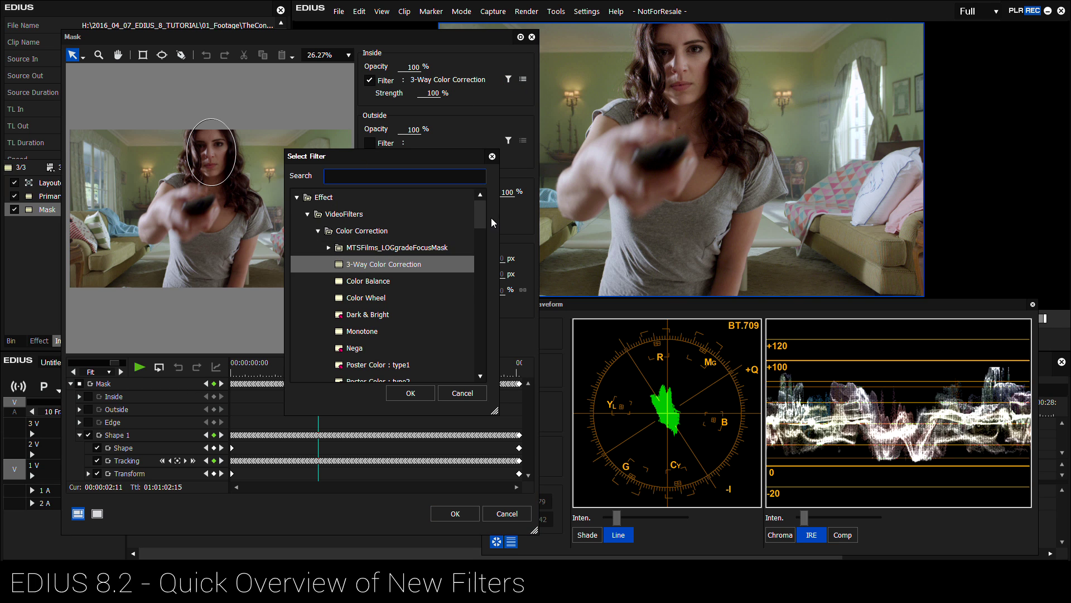
drag(484, 219, 483, 282)
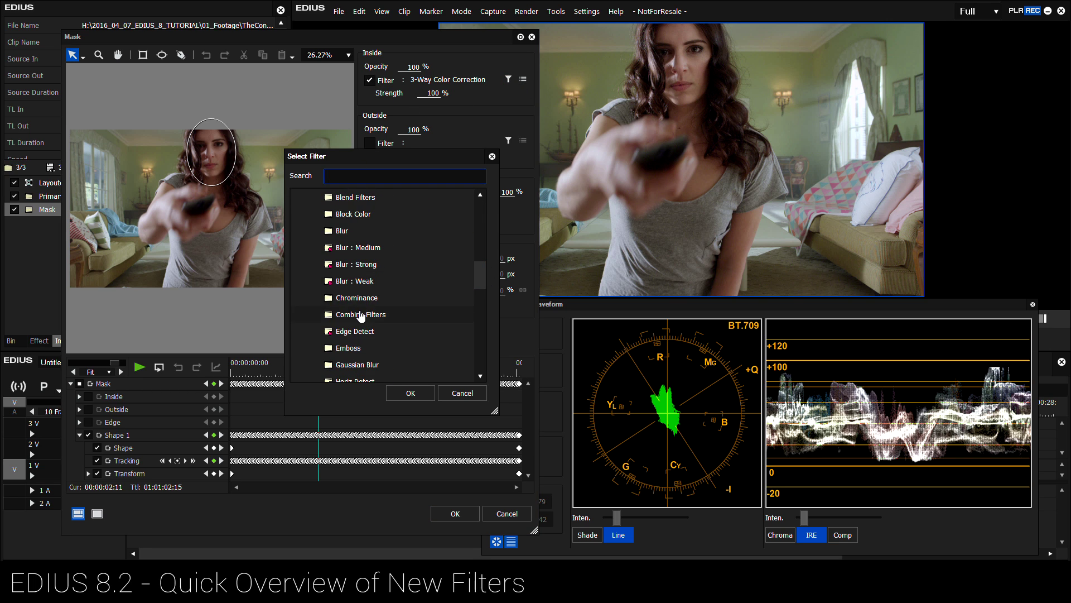
click(360, 314)
click(411, 393)
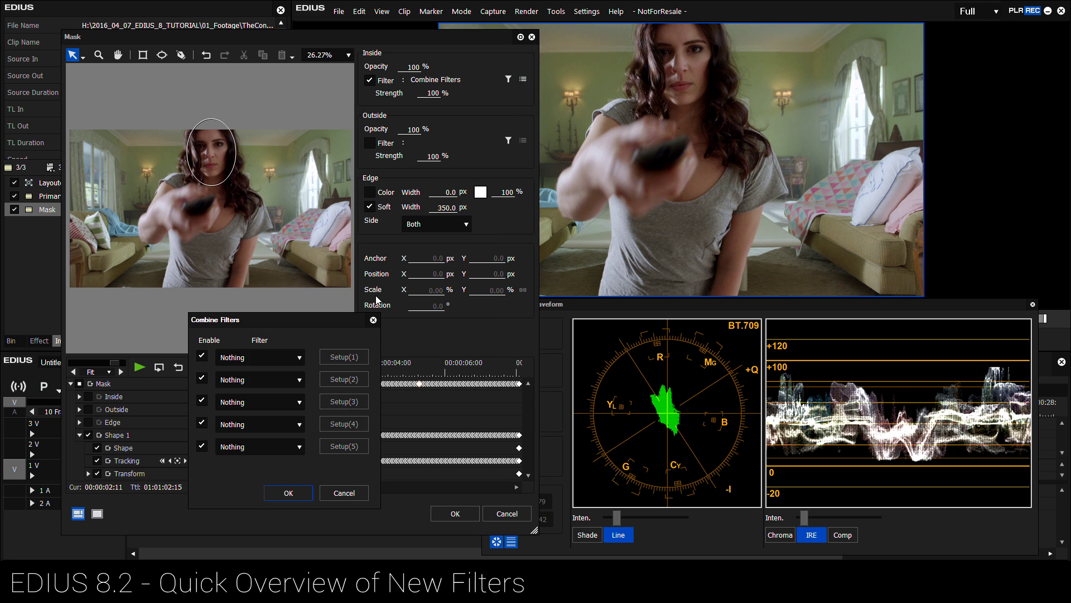
Step: Set combined filter 1 to Sharpness, accepting its settings, and filter 2 to 3-Way Color Correction
click(238, 374)
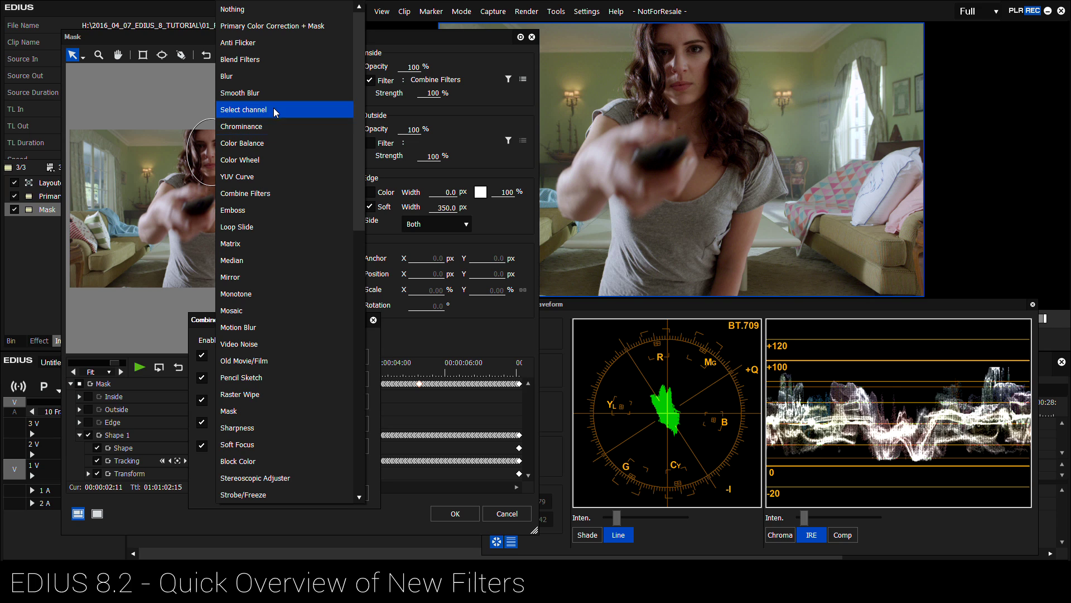
scroll(274, 396, down, 2)
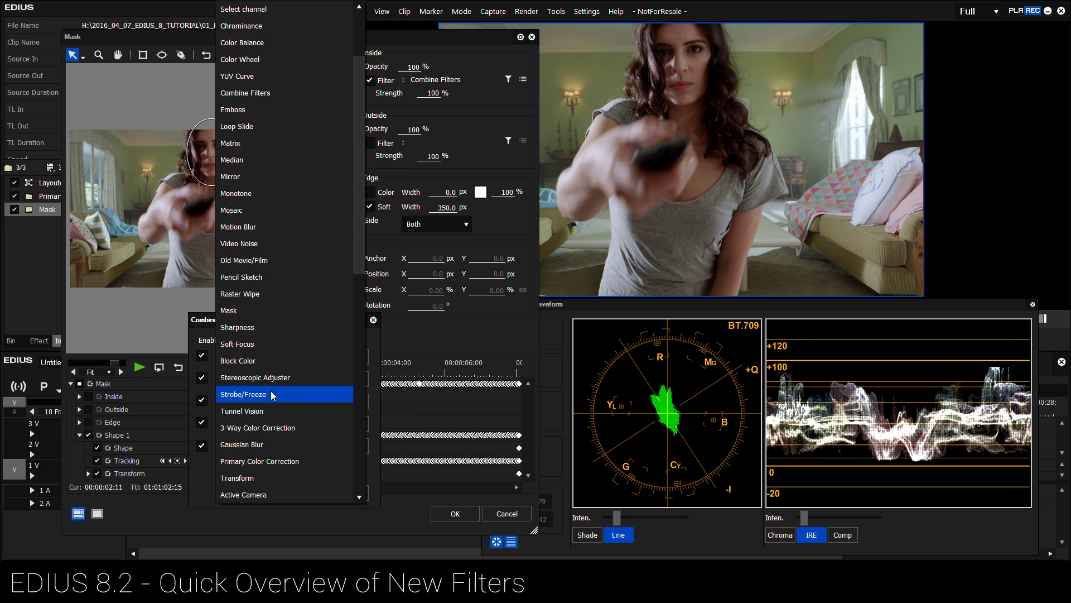
click(258, 328)
click(354, 361)
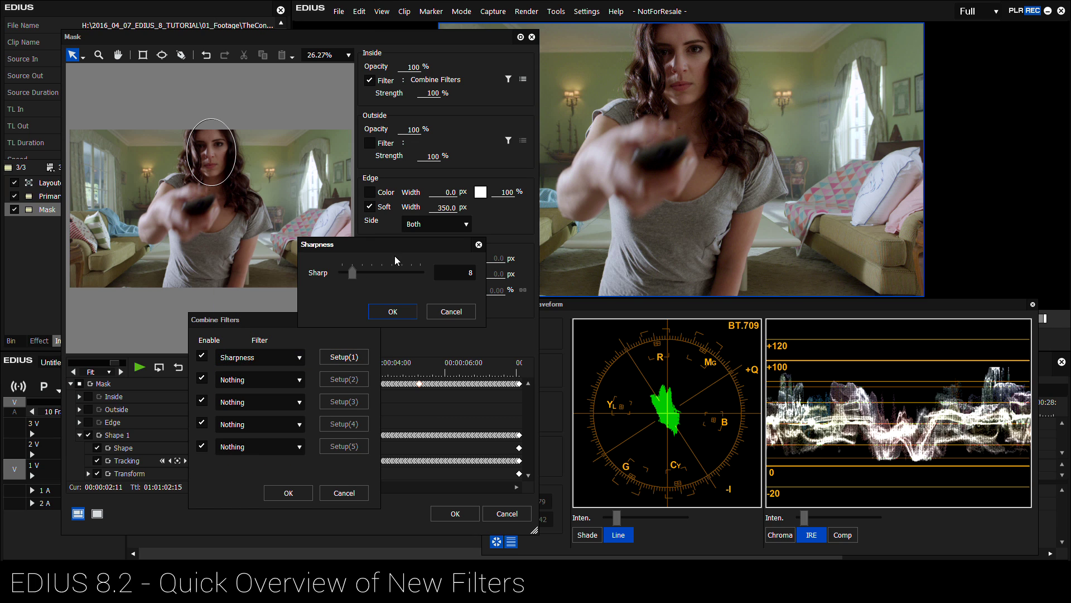
key(Return)
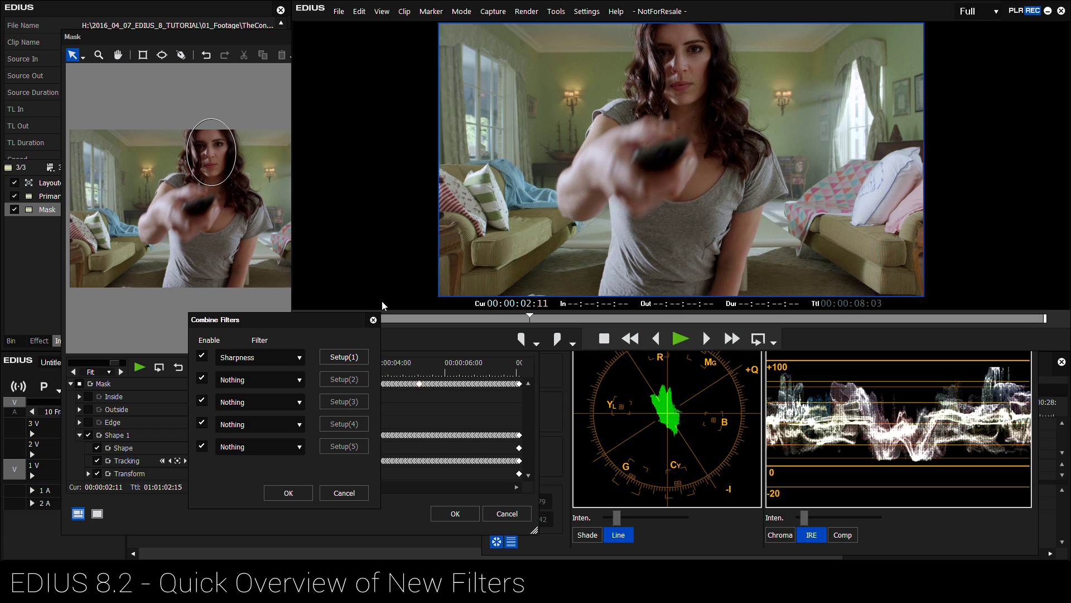
click(271, 380)
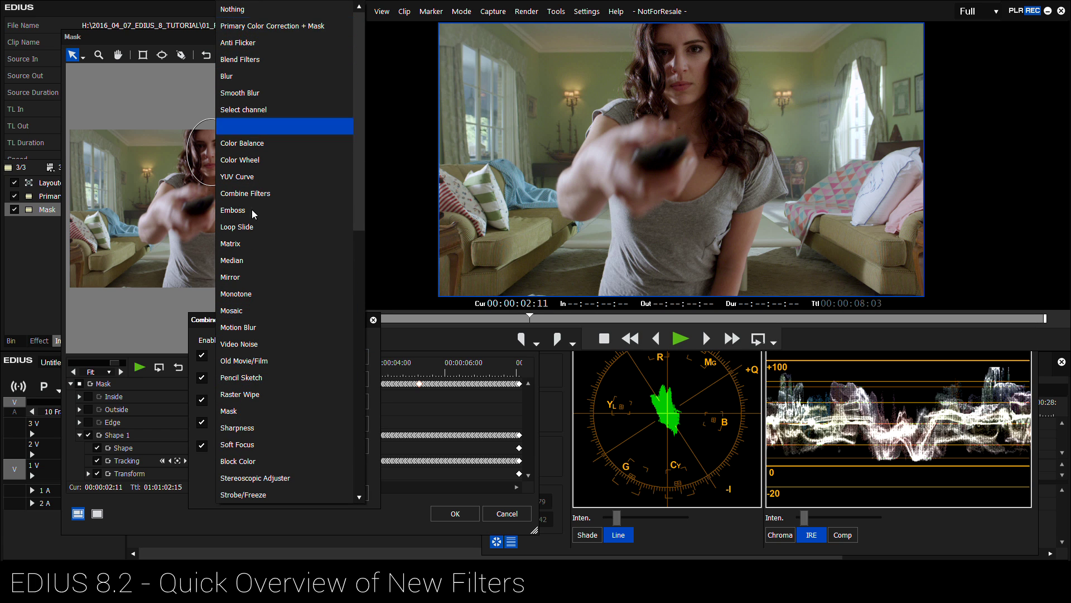
scroll(285, 335, down, 4)
click(297, 358)
Step: In the second filter's 3-Way Color Correction, raise shadow contrast, then reset the shadow, midtone and highlight balances
click(343, 379)
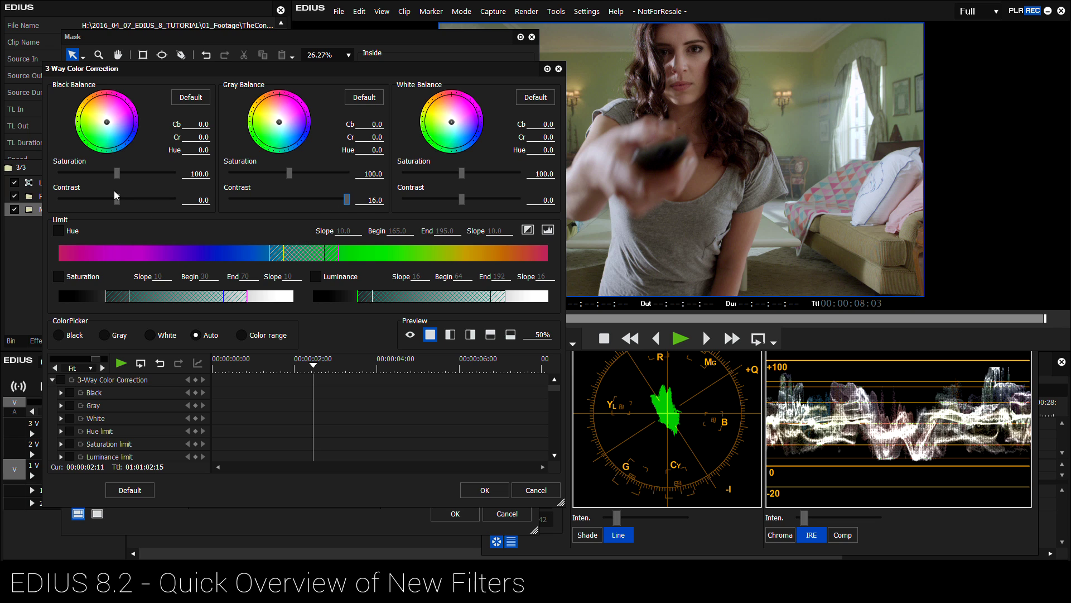
mouse_move(89, 199)
mouse_down()
mouse_move(199, 204)
mouse_move(87, 202)
mouse_move(165, 210)
mouse_up()
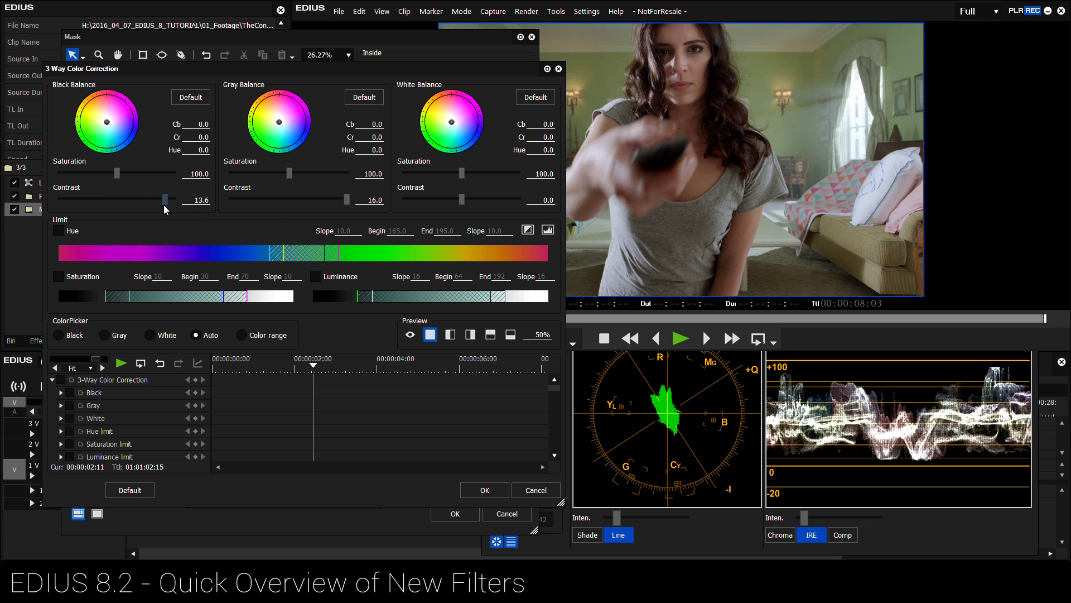
click(197, 101)
click(365, 98)
click(539, 100)
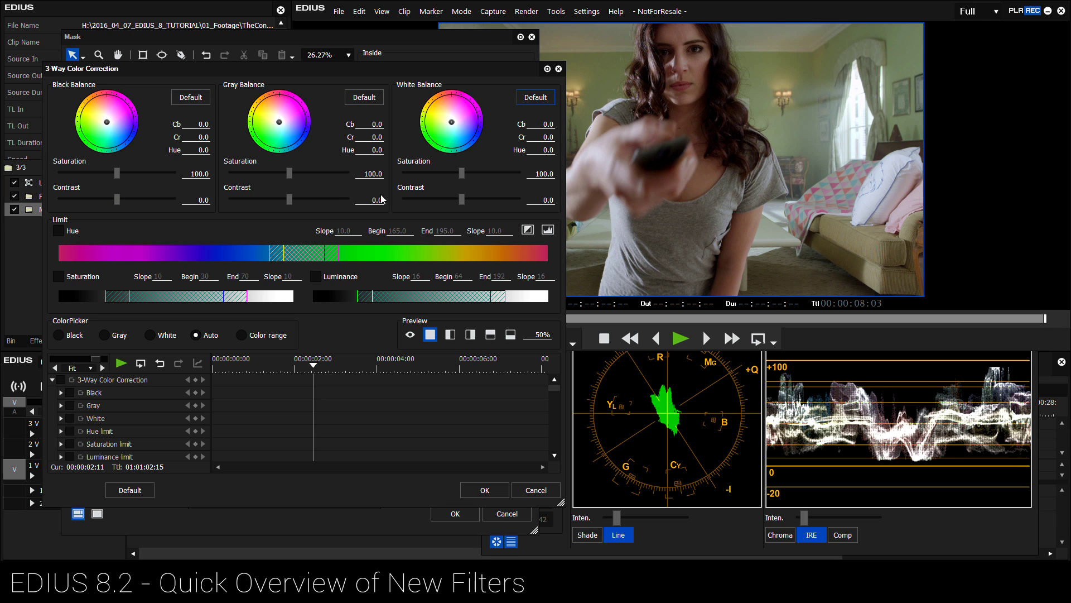
Step: Set midtone contrast 16.0 and shadow contrast -8.6, then confirm Color Correction, Combine Filters and Mask
drag(323, 204, 368, 205)
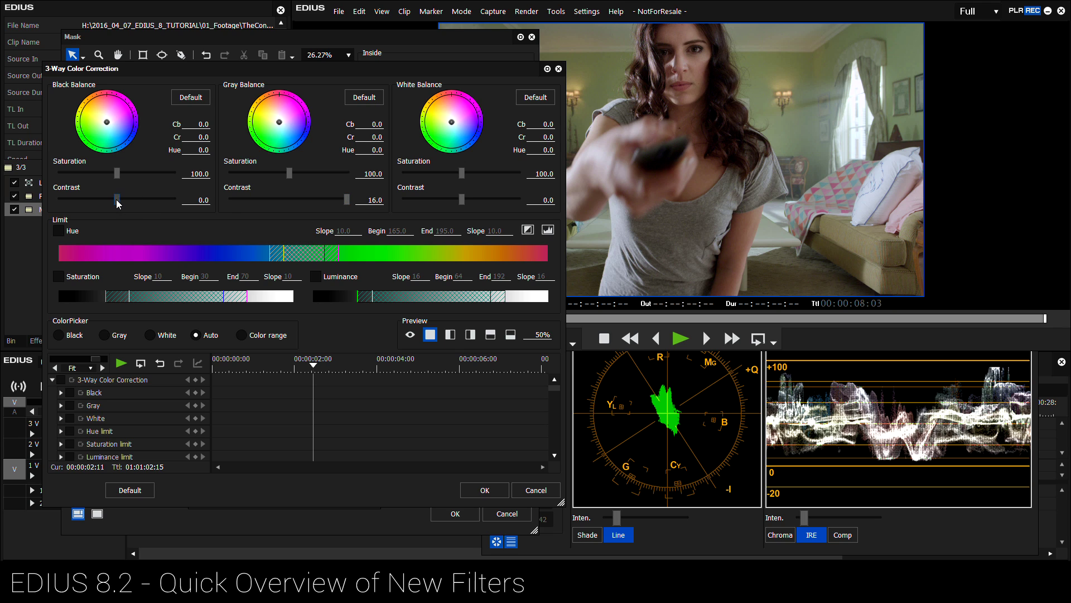
drag(104, 203, 95, 204)
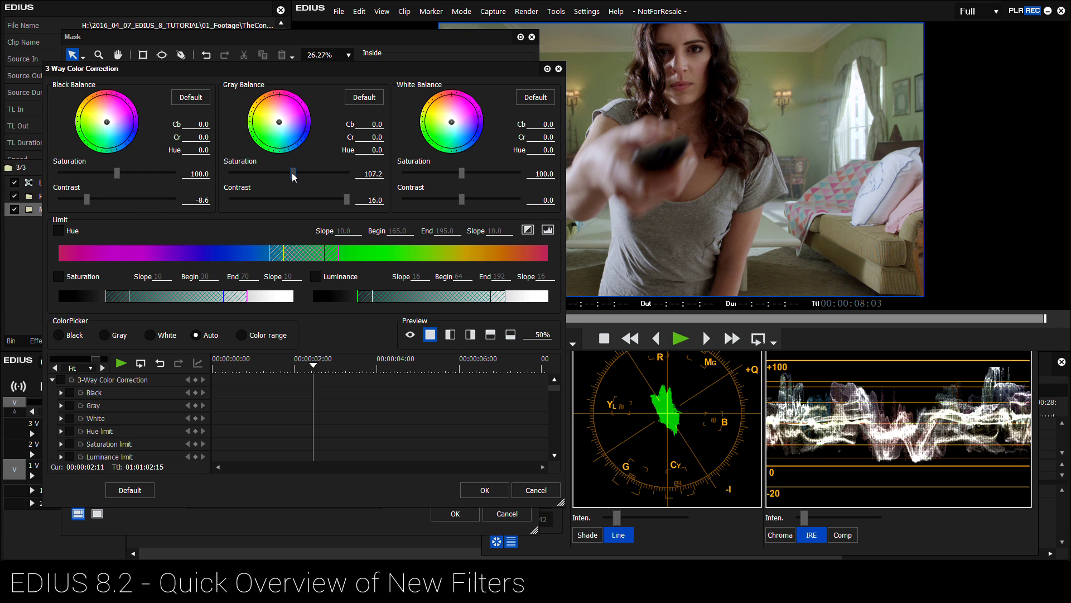
click(485, 490)
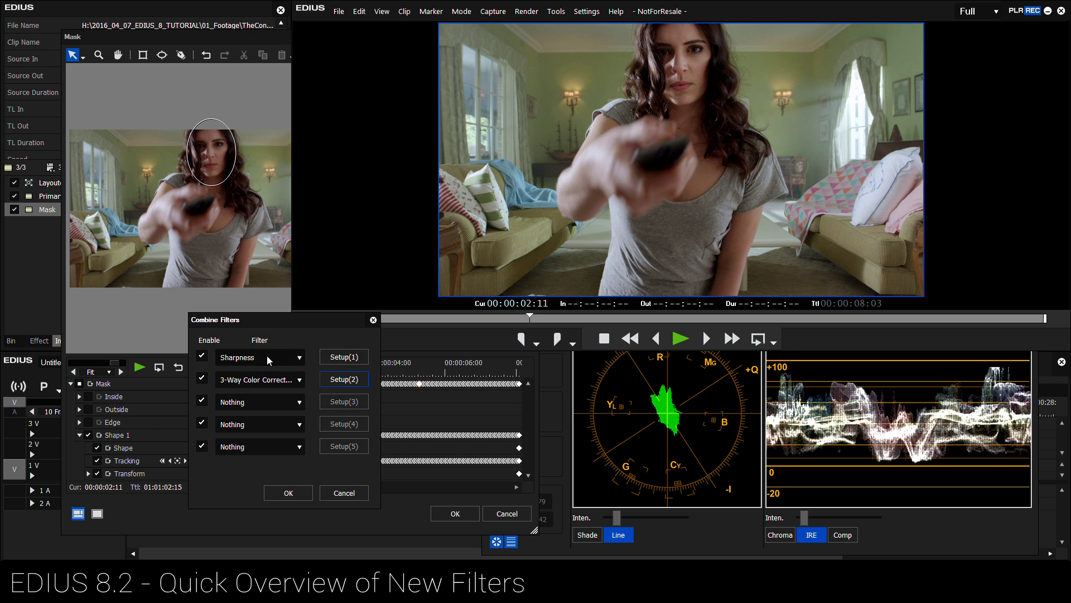
click(288, 493)
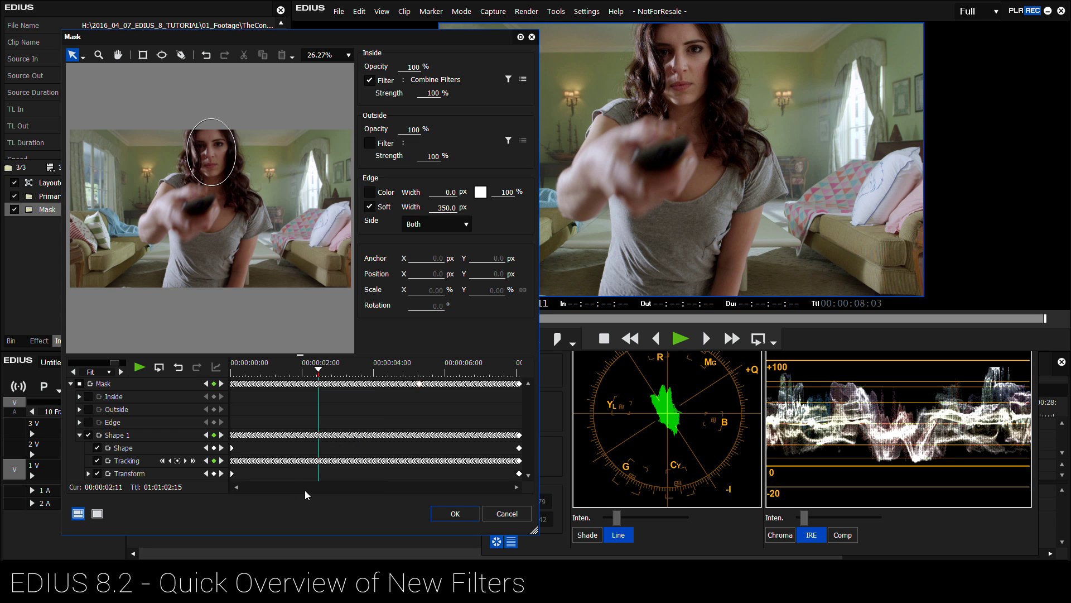
click(448, 514)
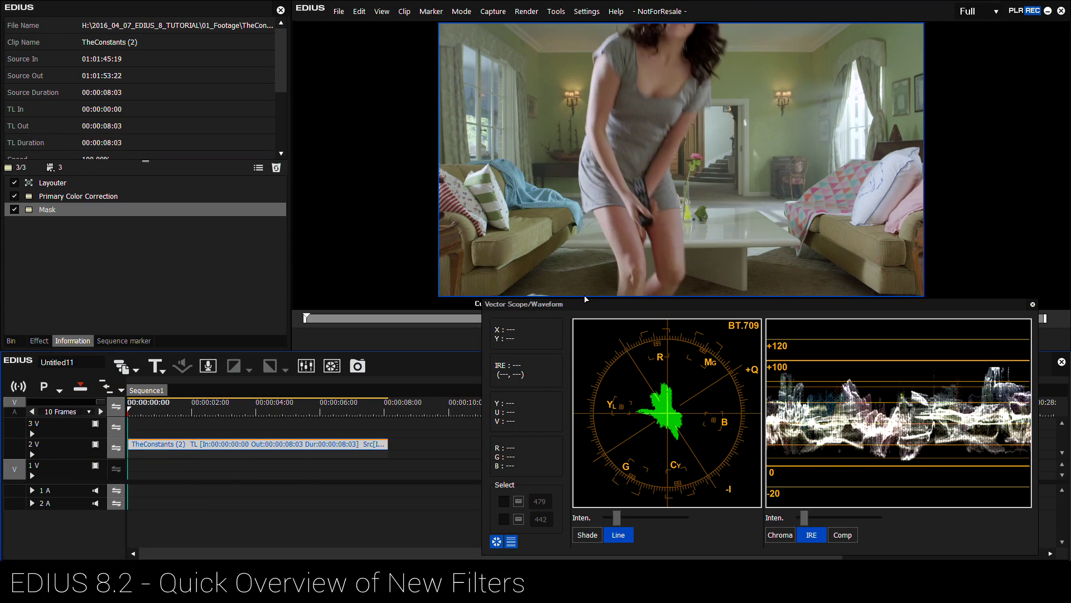
key(space)
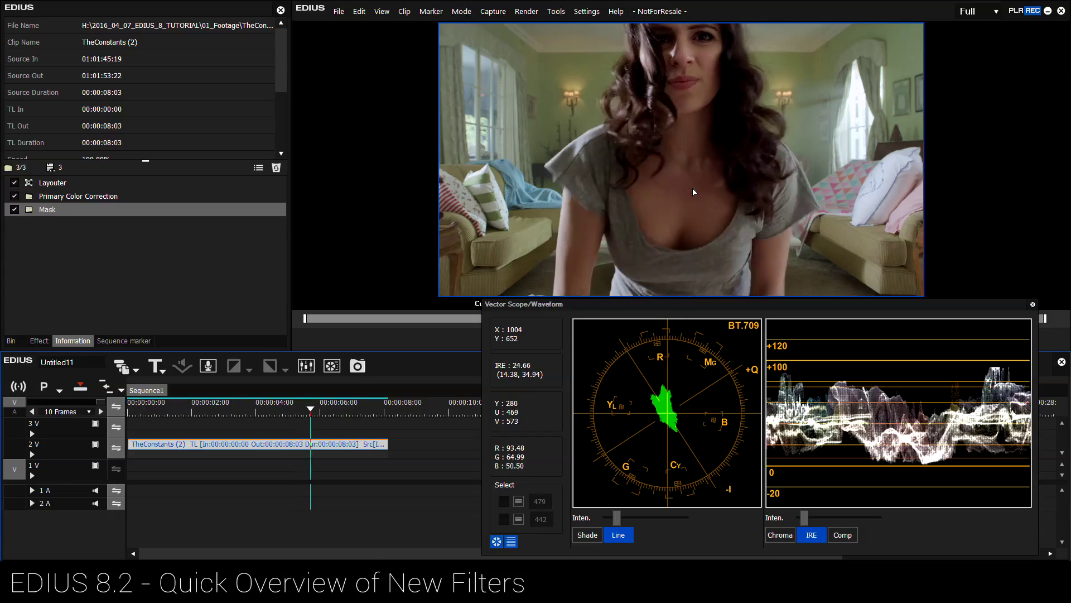
key(space)
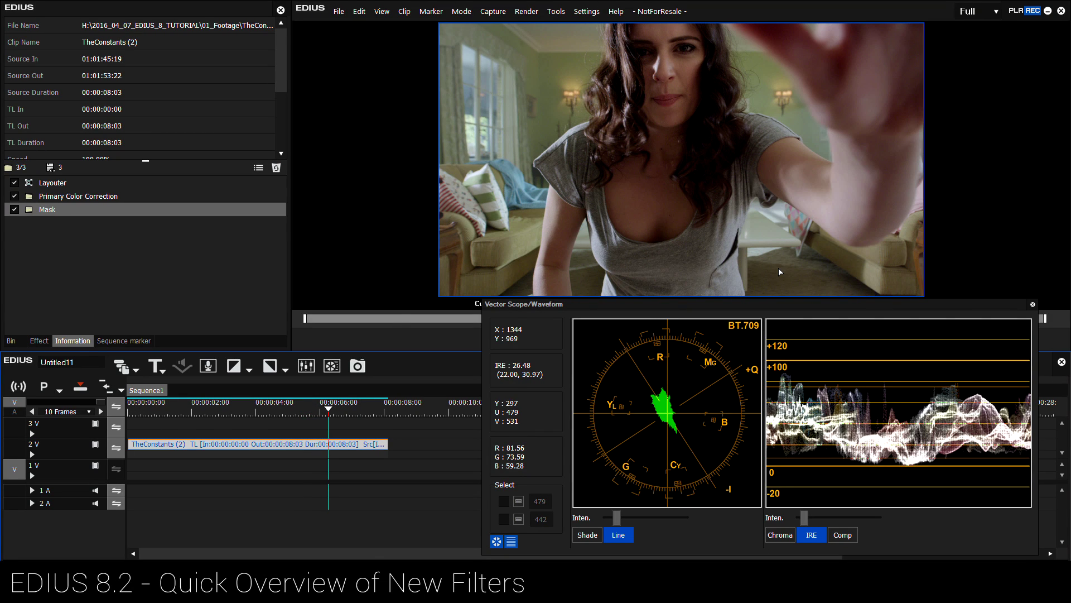
click(310, 409)
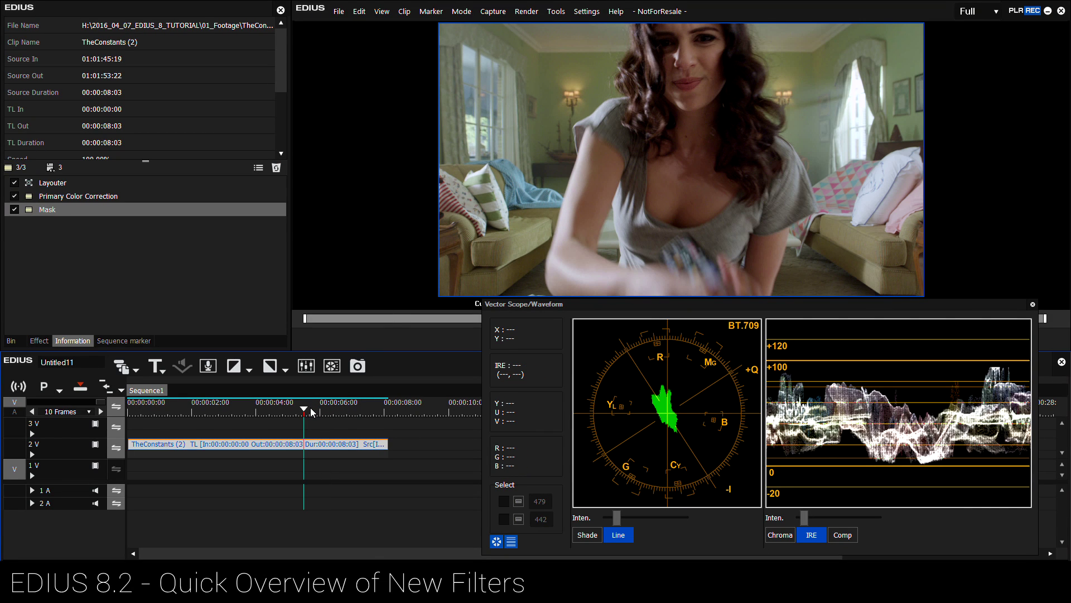
click(212, 413)
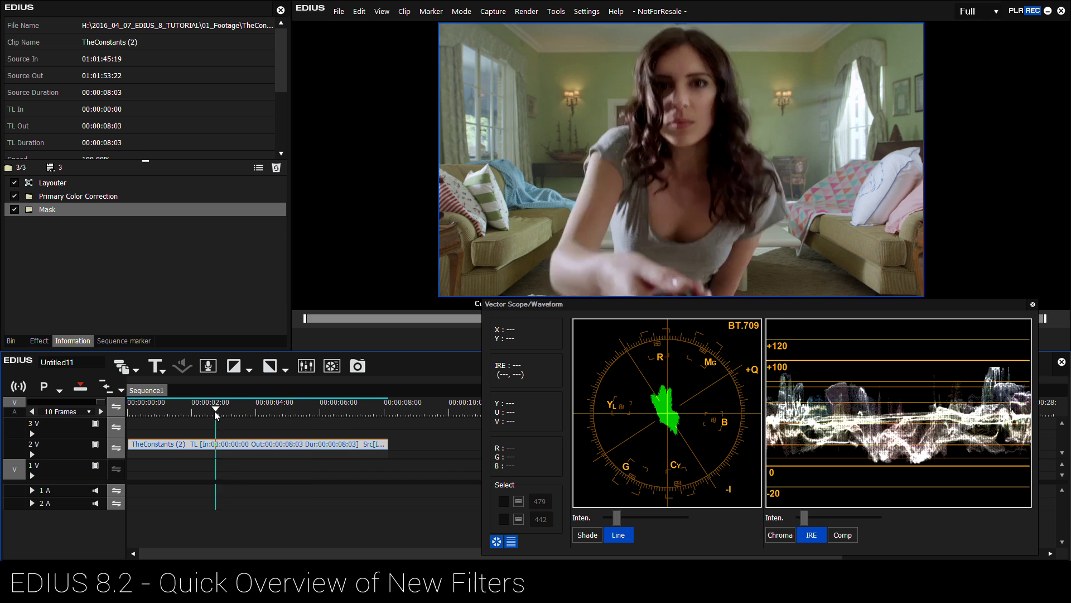
drag(211, 414, 232, 421)
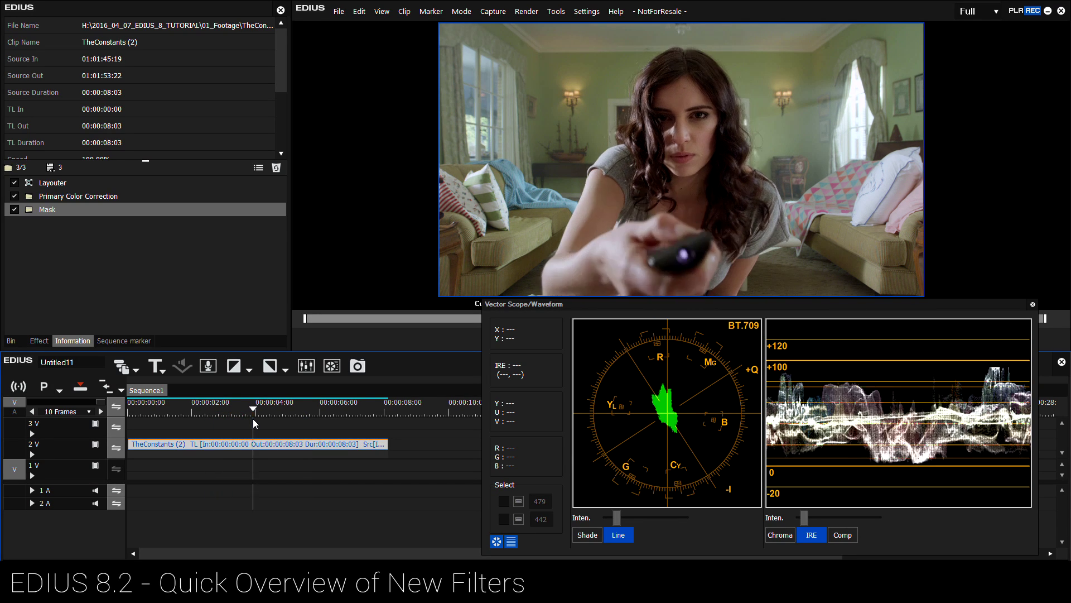